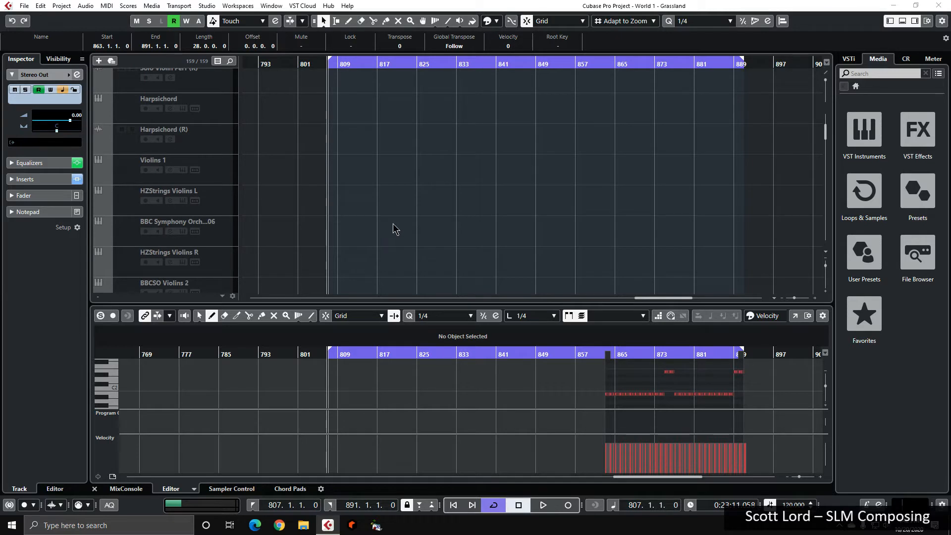
# Solo the six tracks from Basses/Celli through HZStrings 01 (D) and play them from bar 863.
pyautogui.scroll(-10, 393, 228)
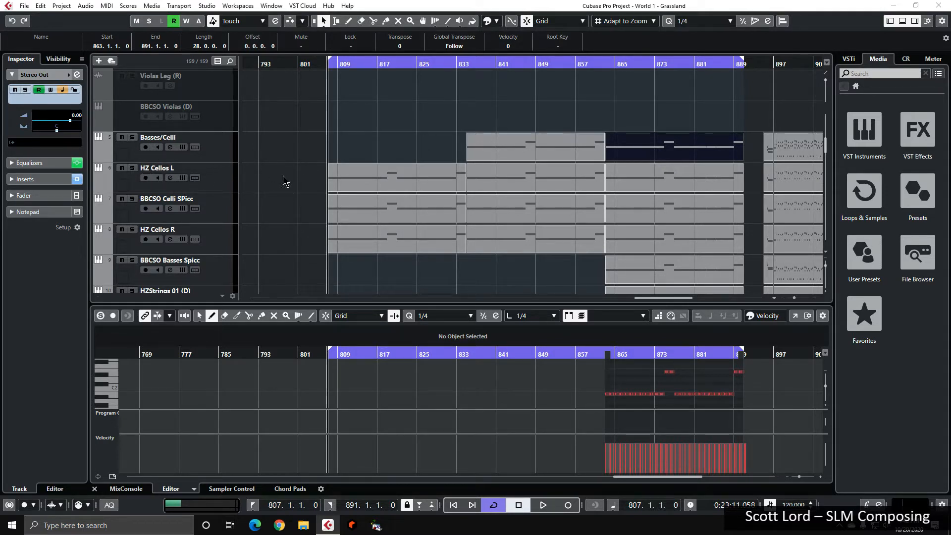
pyautogui.scroll(-2, 307, 171)
pyautogui.moveTo(133, 93); pyautogui.dragTo(136, 250)
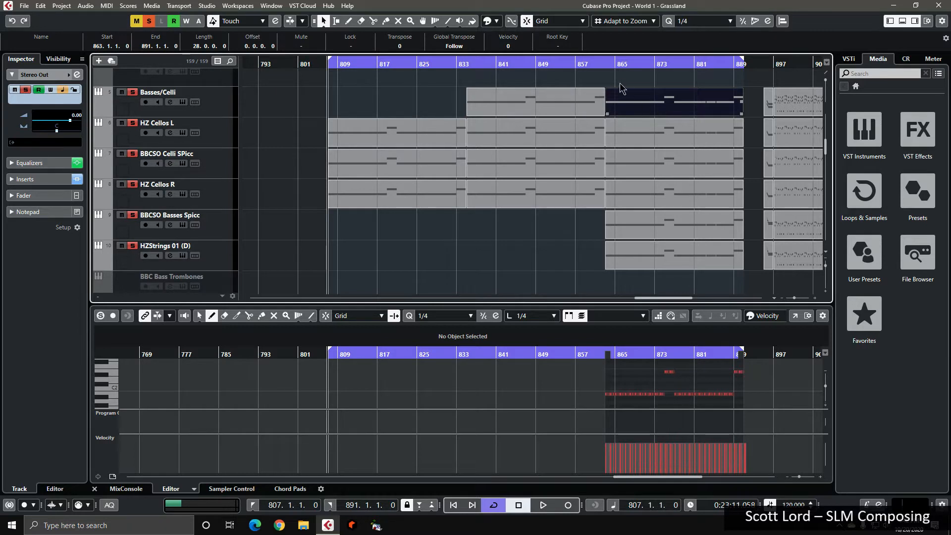
pyautogui.click(608, 67)
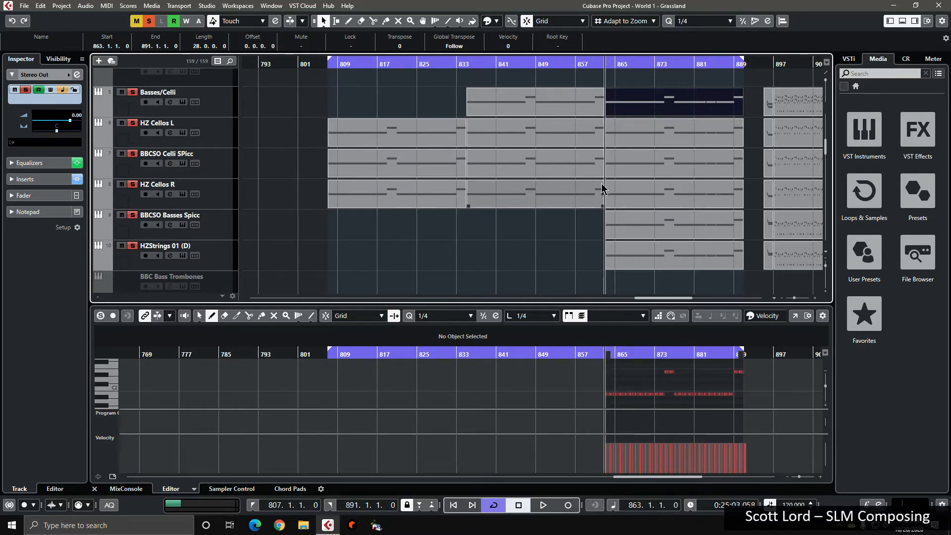
pyautogui.press('space')
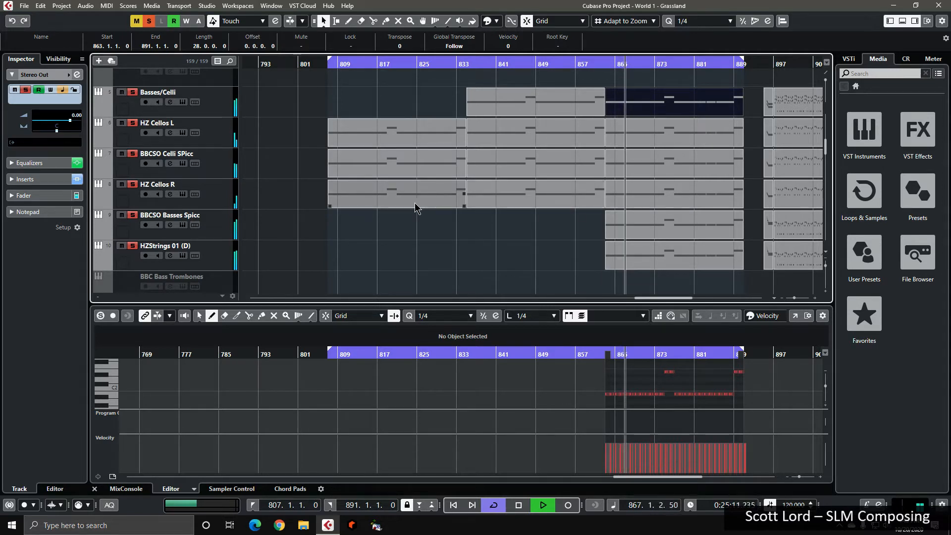
pyautogui.press('space')
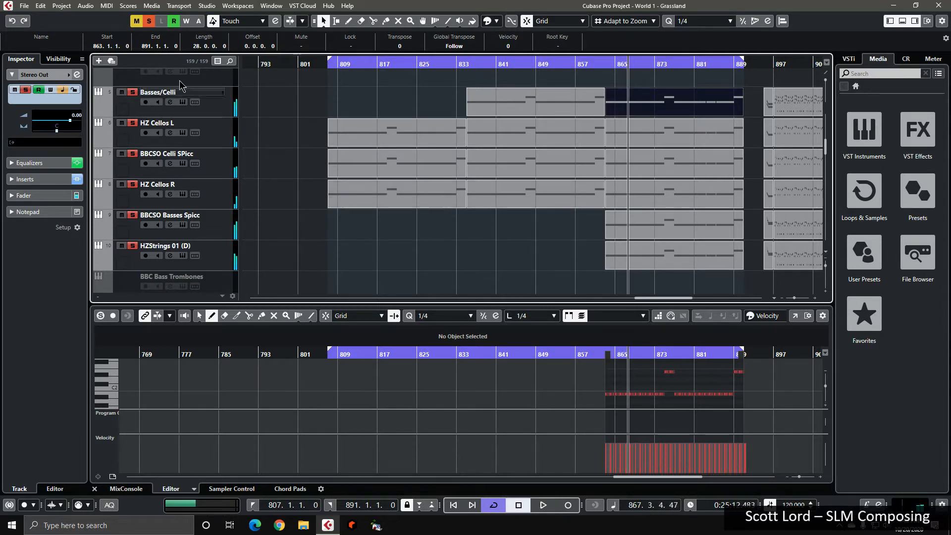
# Clear all solos, solo only HZ Cellos L, and examine the Spot microphone signals in its instrument.
pyautogui.click(149, 21)
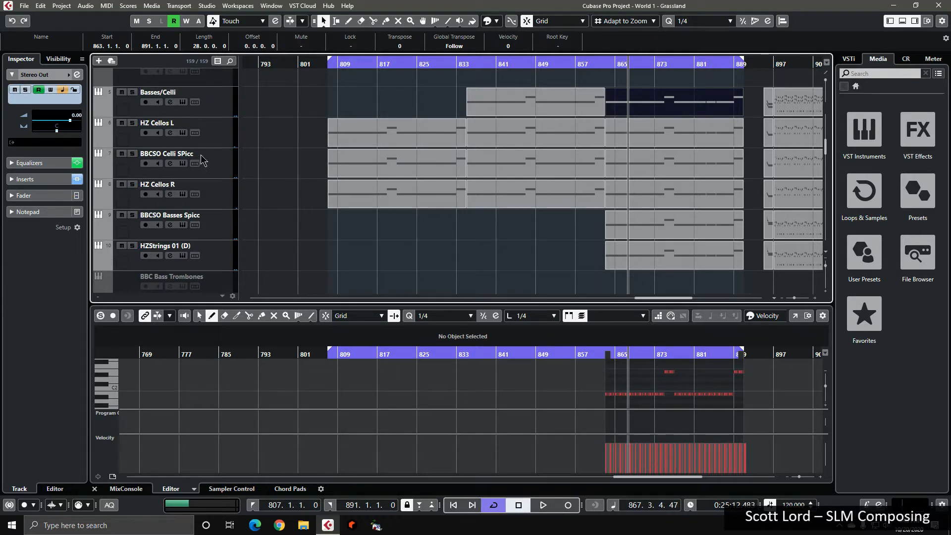
pyautogui.click(132, 123)
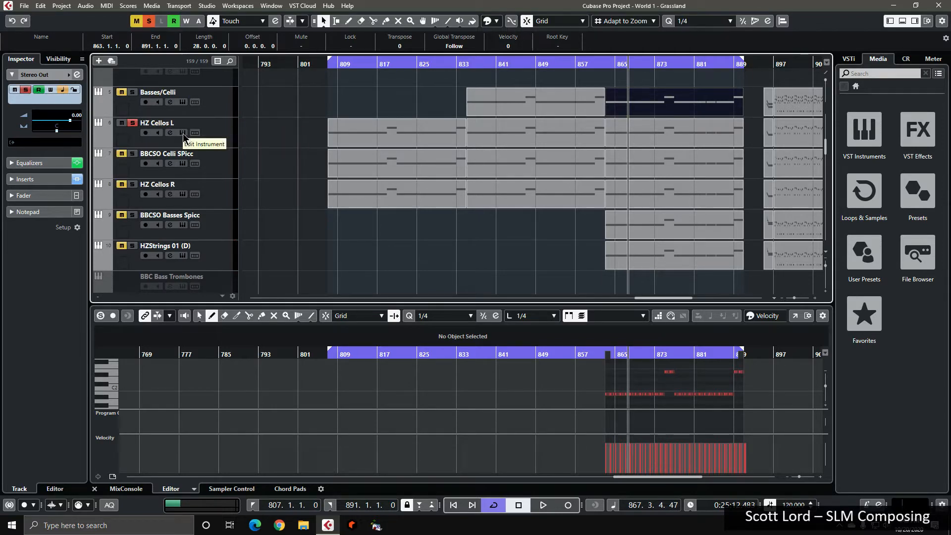
pyautogui.click(183, 132)
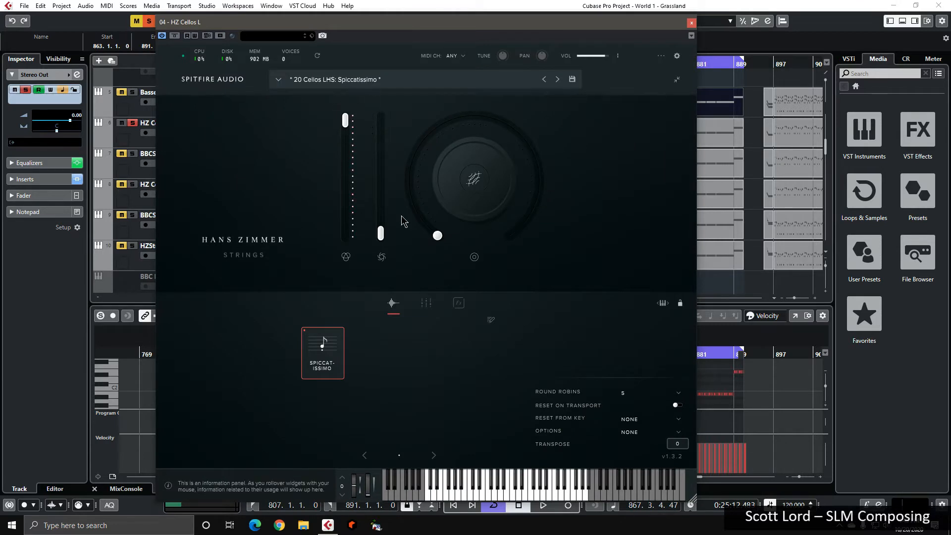
pyautogui.click(427, 305)
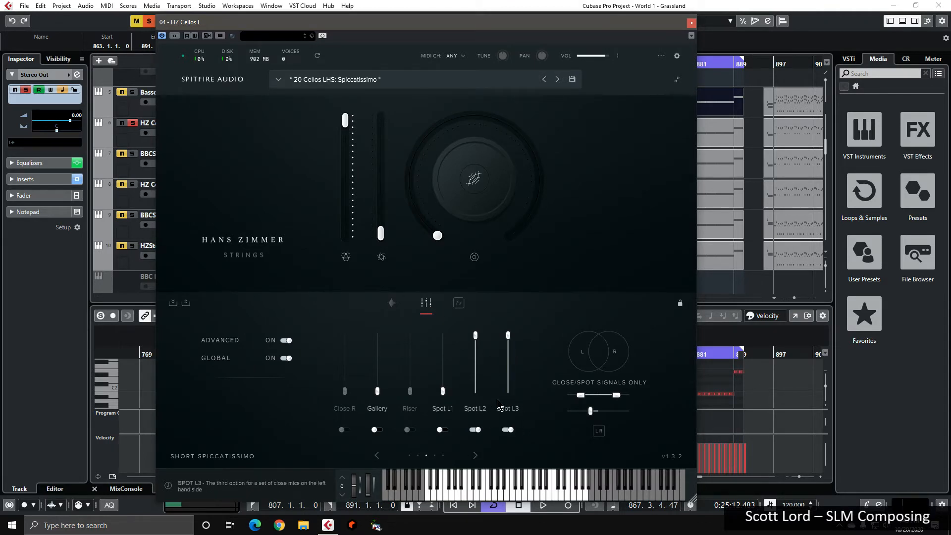
pyautogui.click(475, 455)
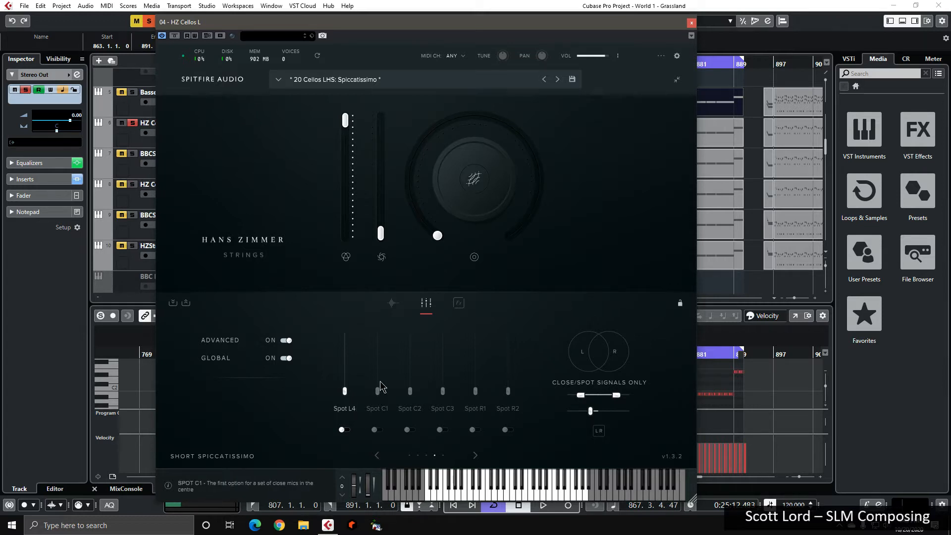
pyautogui.click(378, 456)
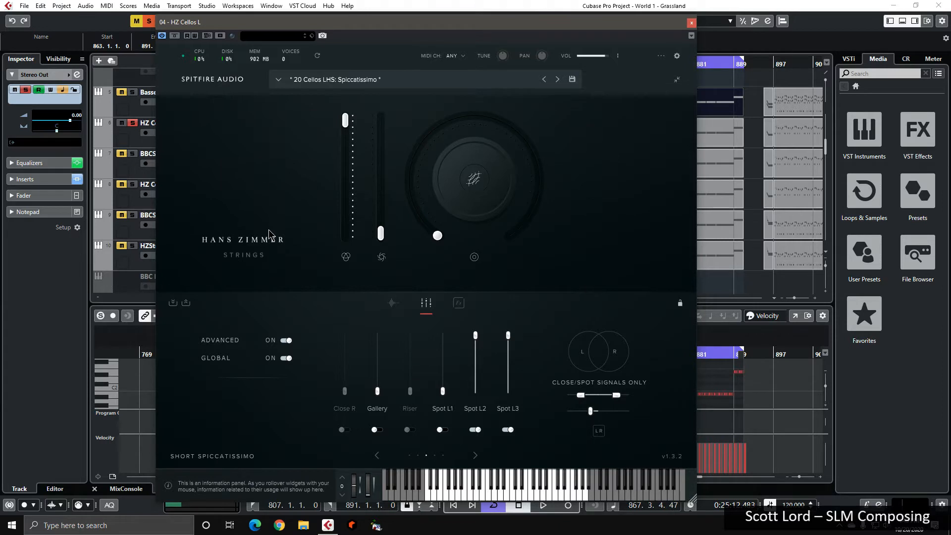
pyautogui.click(691, 23)
# Play the soloed HZ Cellos L track from bar 807.
pyautogui.click(327, 66)
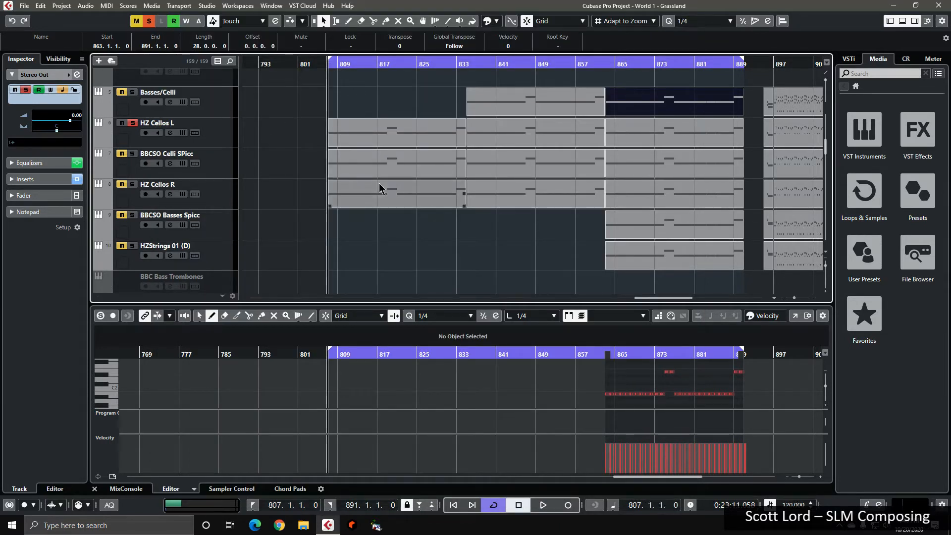
pyautogui.press('space')
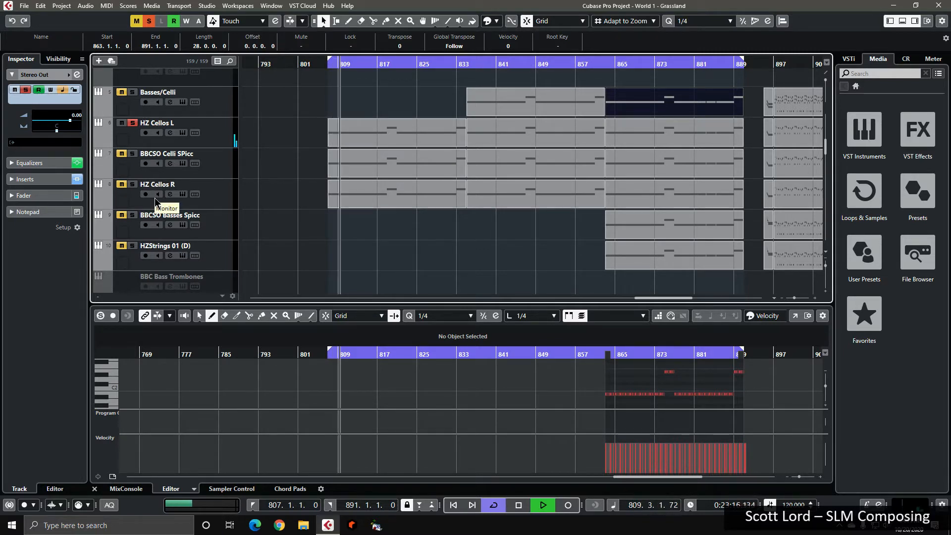
pyautogui.press('space')
# Switch the solo from HZ Cellos L to HZ Cellos R and check the patch loaded in its instrument.
pyautogui.click(132, 186)
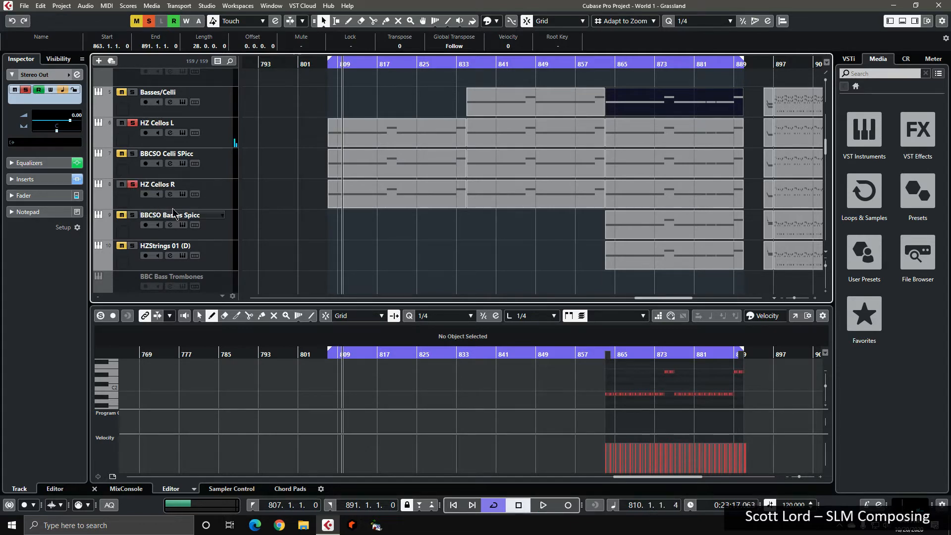
pyautogui.click(137, 127)
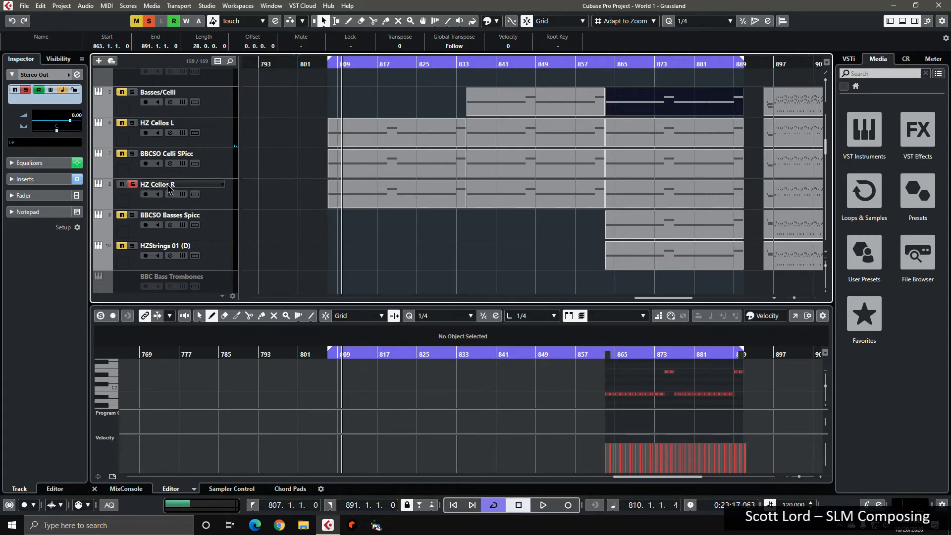
pyautogui.click(183, 194)
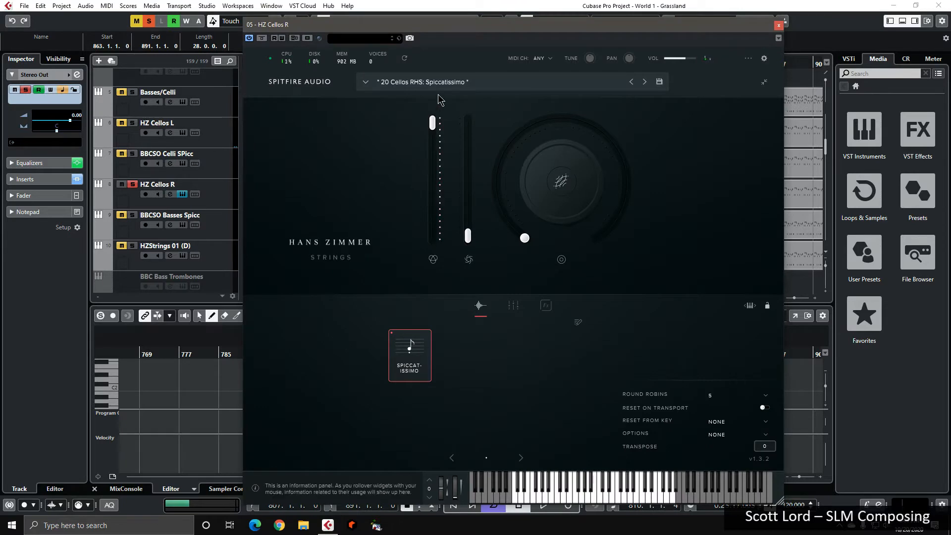
pyautogui.click(779, 25)
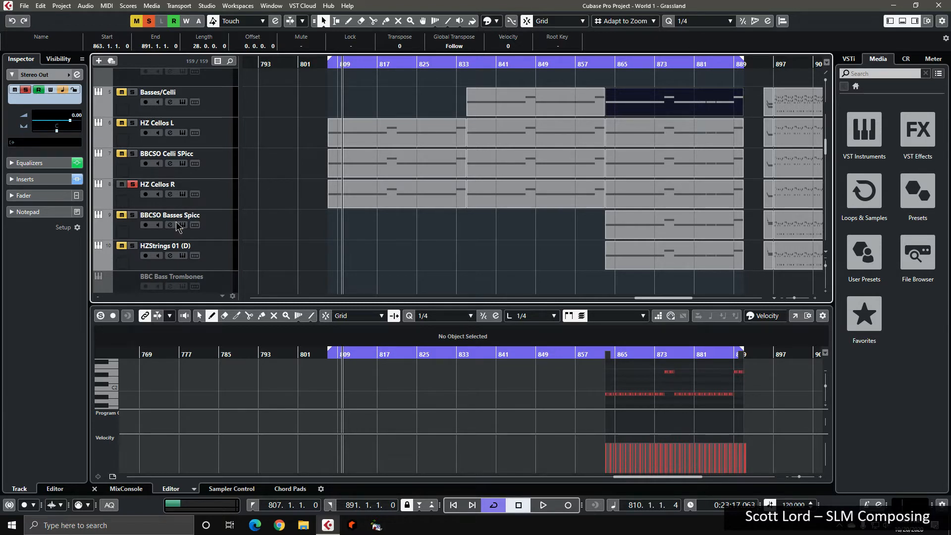
# Play HZ Cellos R from bar 807 and add HZ Cellos L to the solo during playback.
pyautogui.press('space')
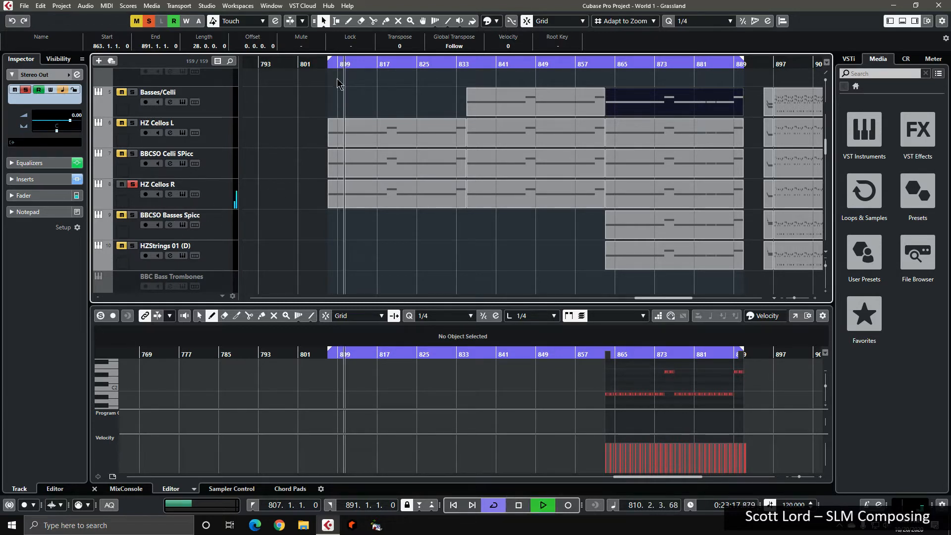
pyautogui.press('space')
pyautogui.click(328, 66)
pyautogui.press('space')
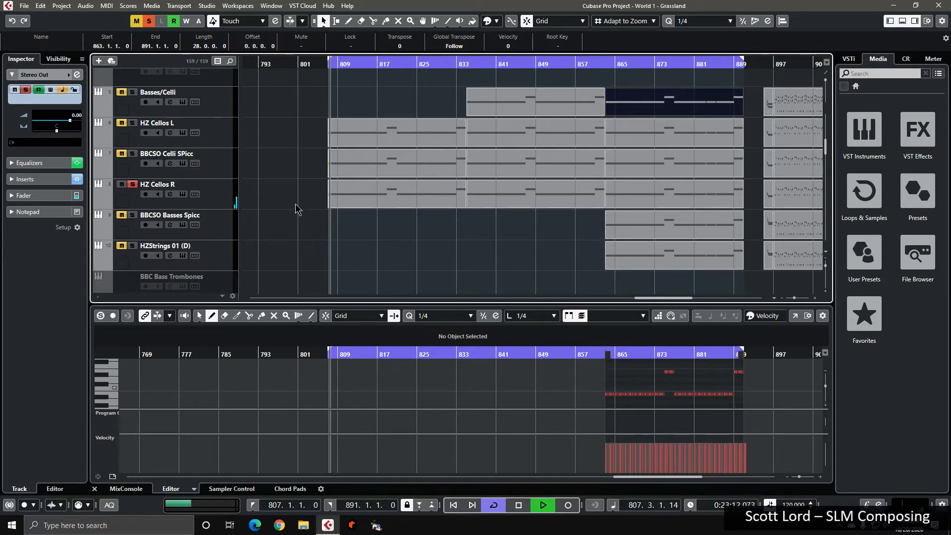
pyautogui.click(132, 123)
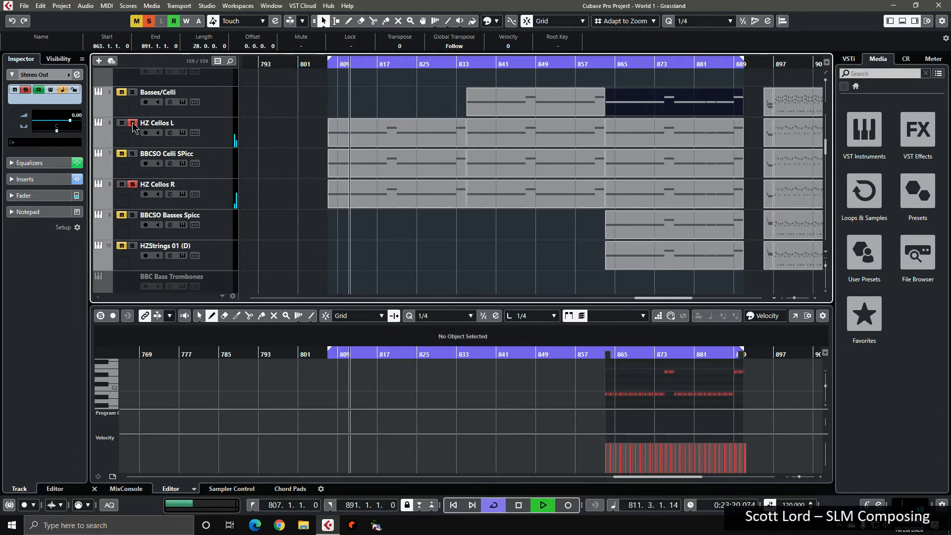
pyautogui.press('space')
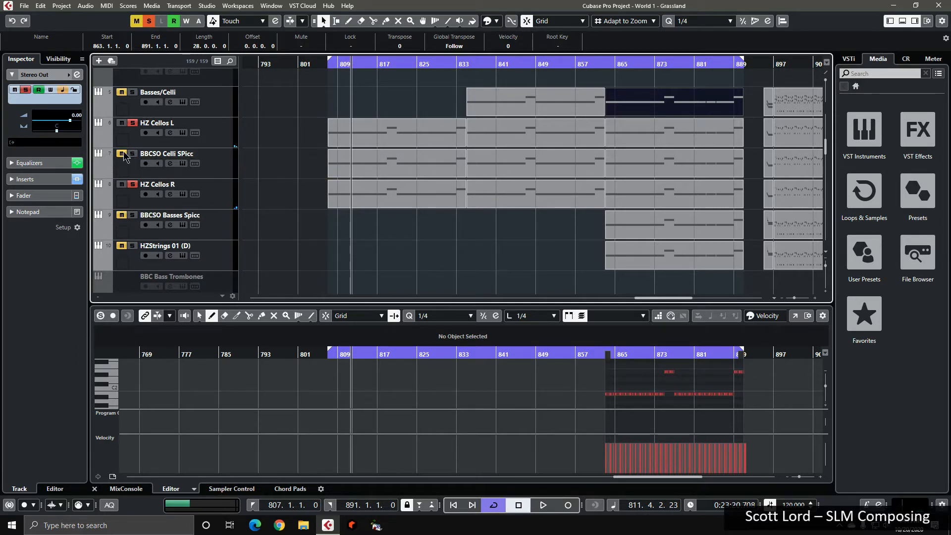
# Solo only BBCSO Celli SPicc and examine the Leader, CloseW and Amb microphone levels in its instrument.
pyautogui.click(132, 123)
pyautogui.click(132, 185)
pyautogui.click(133, 154)
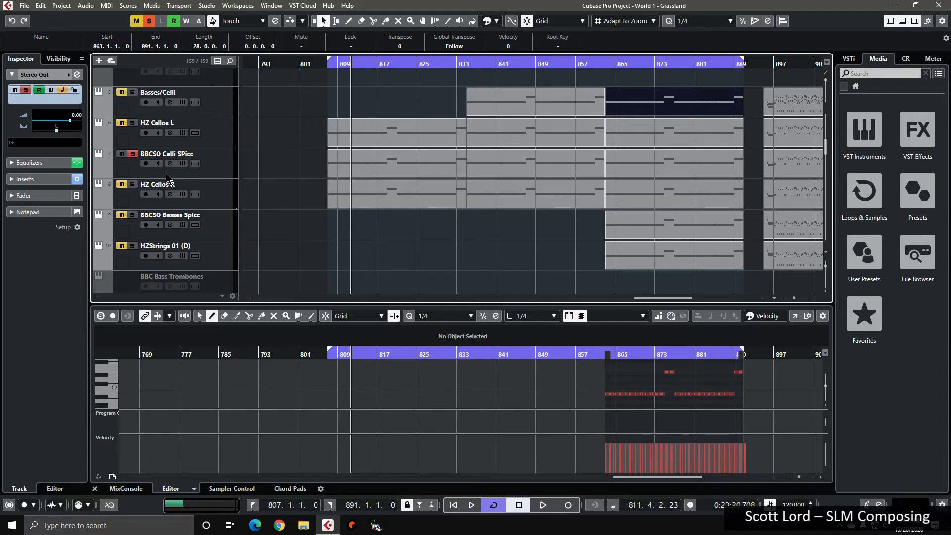
pyautogui.click(184, 165)
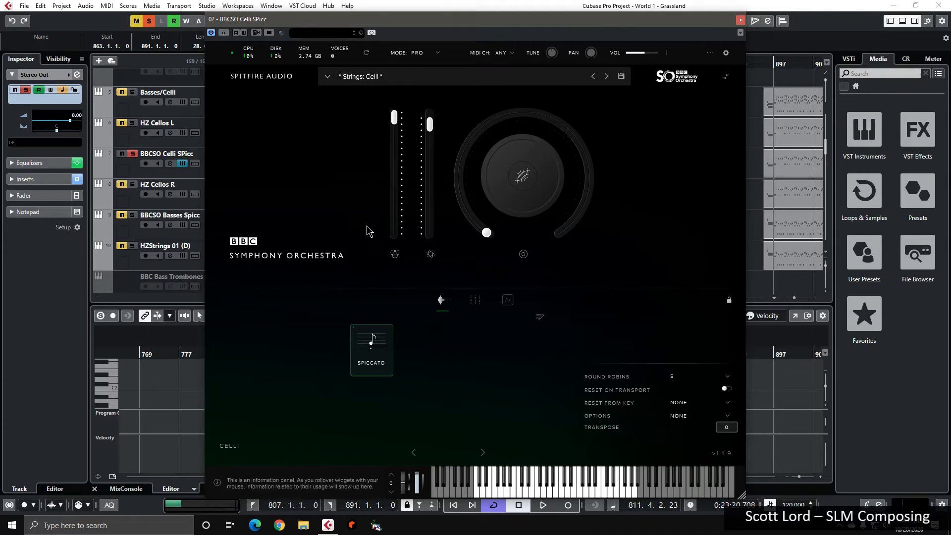
pyautogui.click(475, 300)
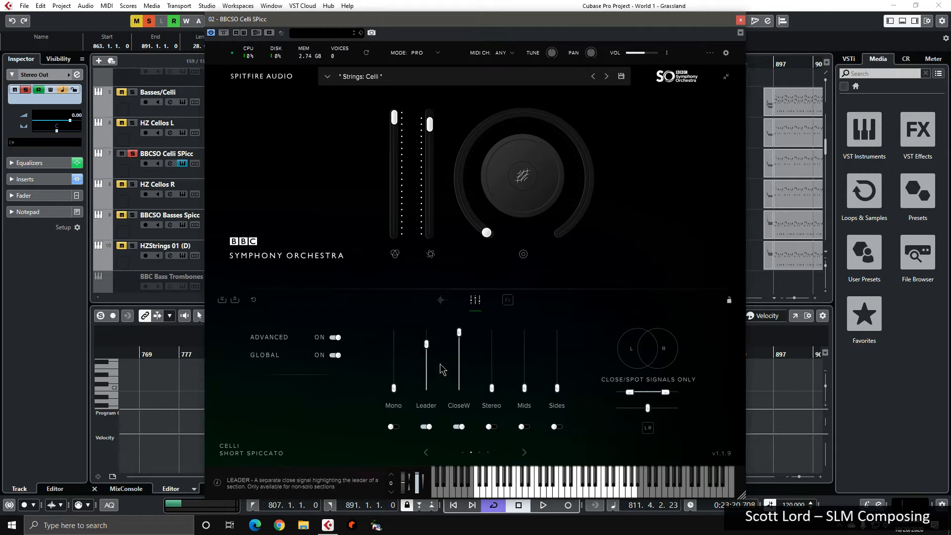
pyautogui.click(426, 453)
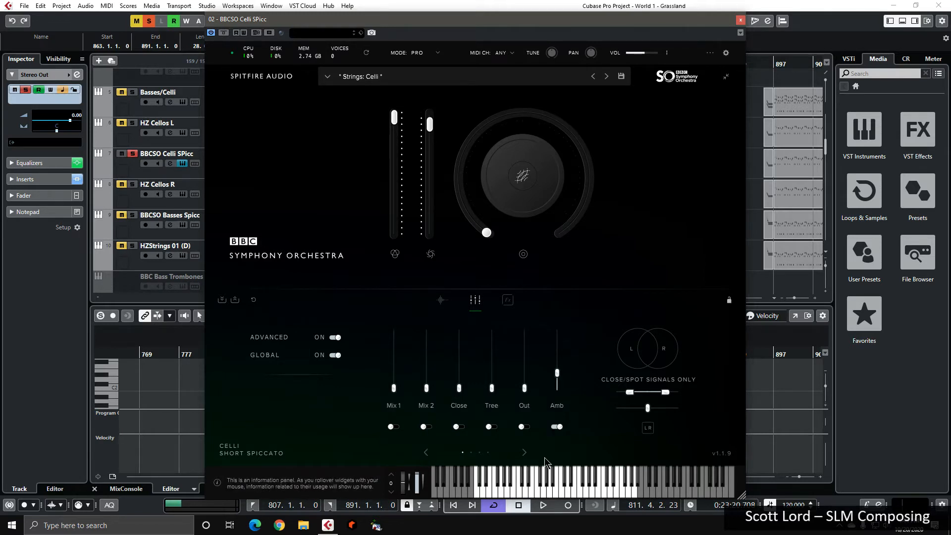
pyautogui.moveTo(560, 378)
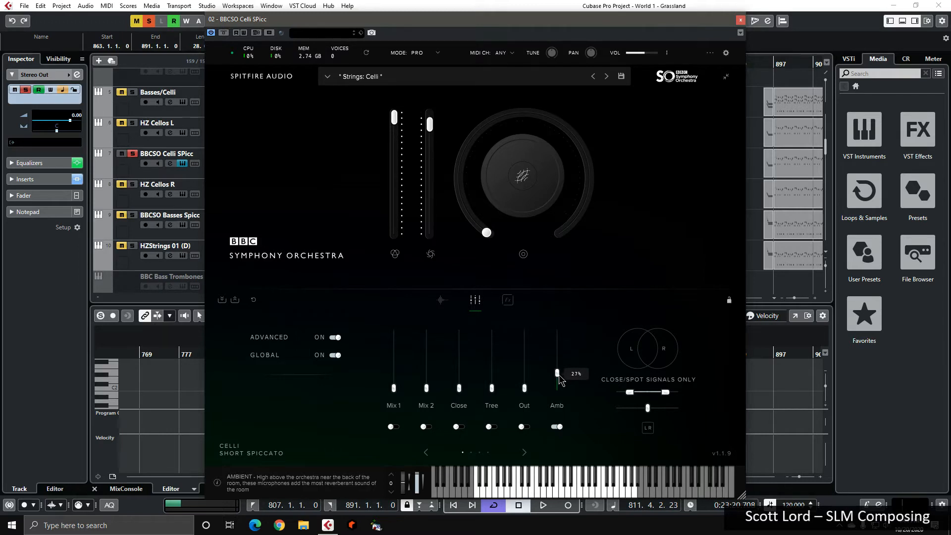
pyautogui.click(524, 452)
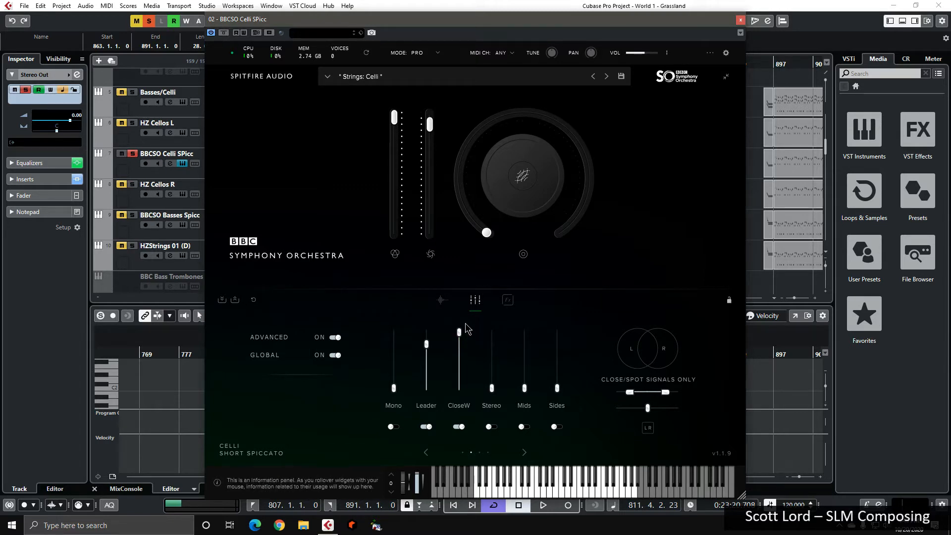
pyautogui.click(741, 20)
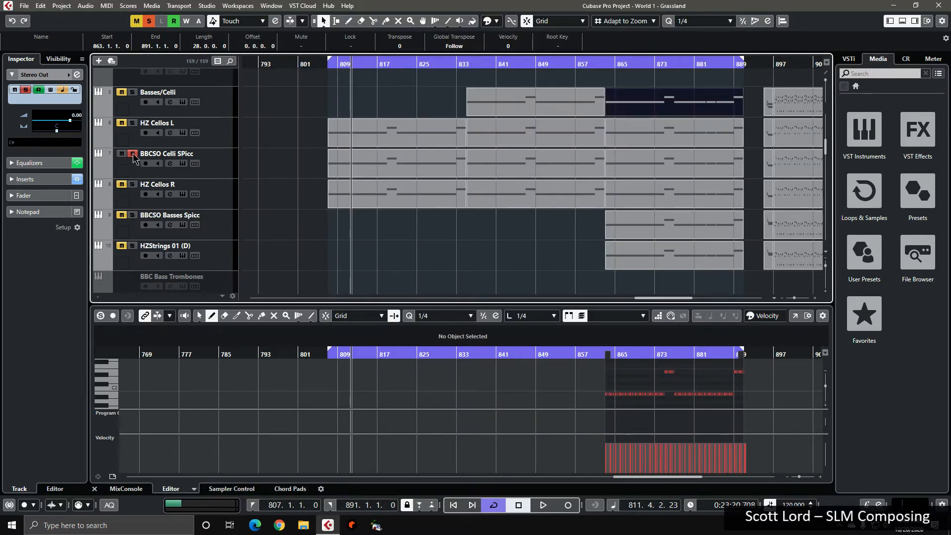
# Play BBCSO Celli SPicc, solo HZ Cellos L and R alongside it, and clear the three solos after stopping playback.
pyautogui.press('space')
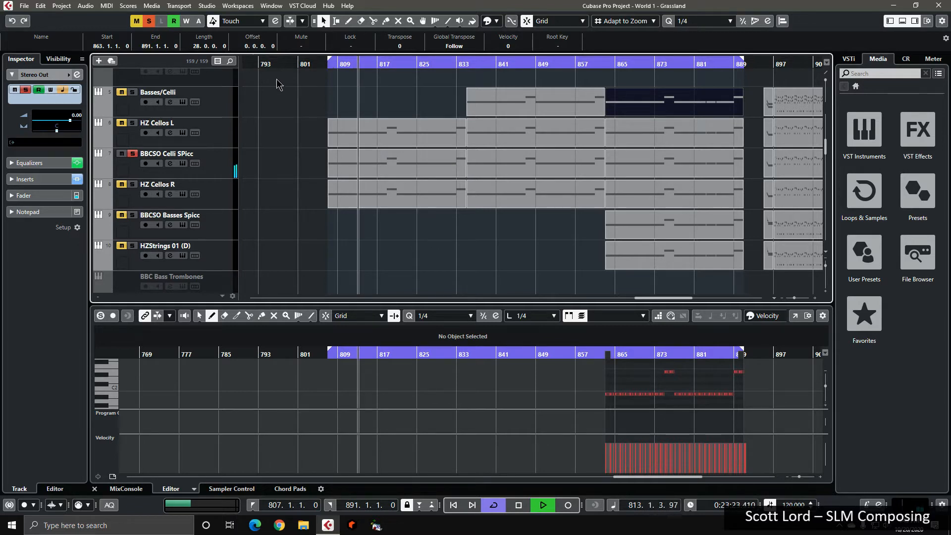
pyautogui.click(132, 123)
pyautogui.click(133, 185)
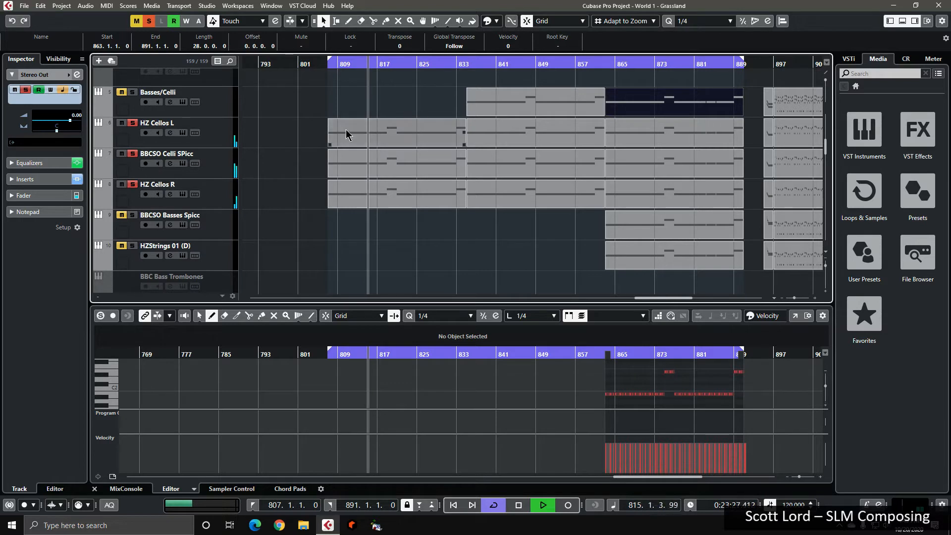
pyautogui.press('space')
pyautogui.click(133, 123)
pyautogui.click(133, 154)
pyautogui.click(133, 185)
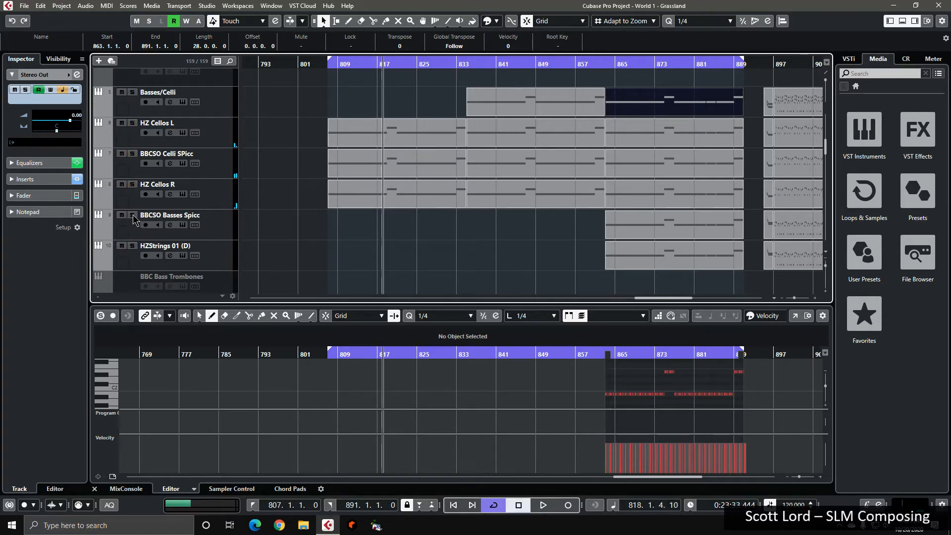
# Move the playhead to bar 863, solo BBCSO Basses Spicc and examine the Leader and CloseW microphone levels in its instrument.
pyautogui.click(608, 62)
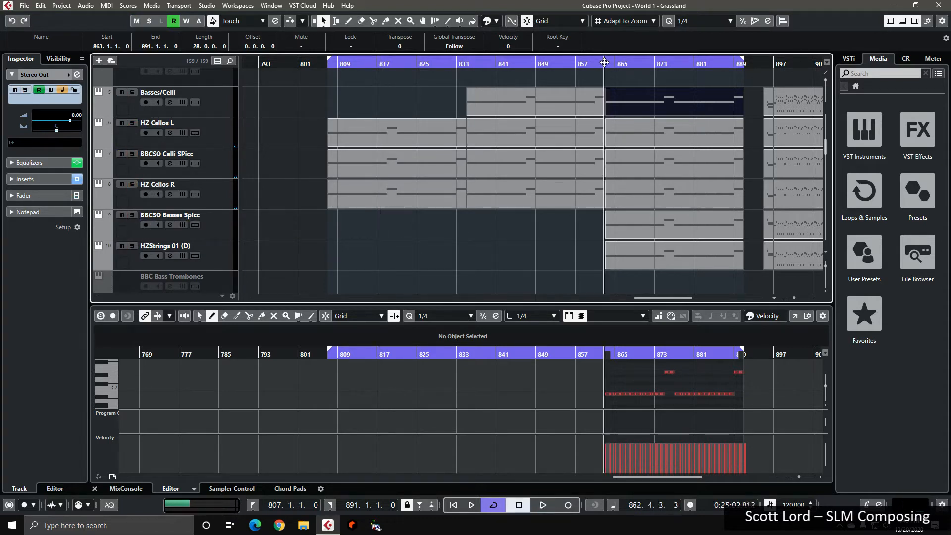
pyautogui.click(132, 215)
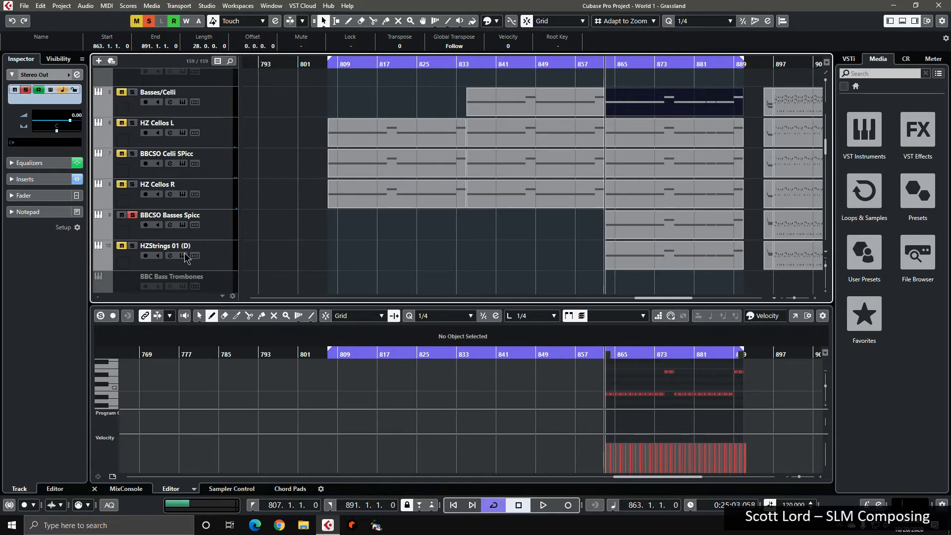
pyautogui.click(182, 225)
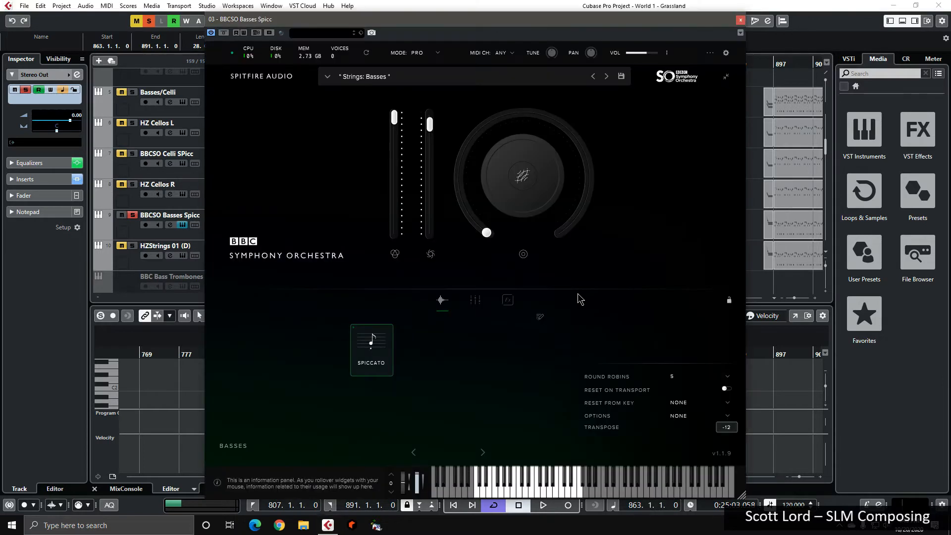
pyautogui.click(475, 300)
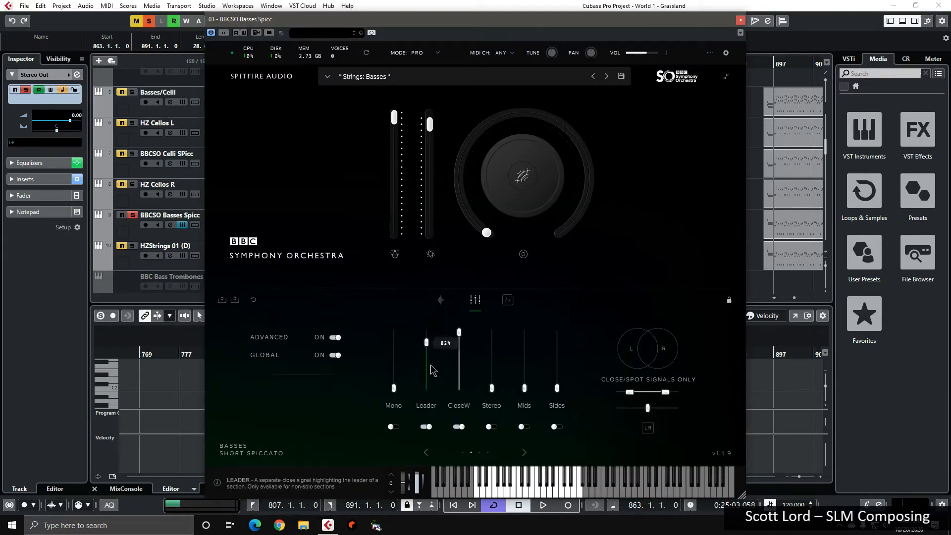
pyautogui.click(740, 19)
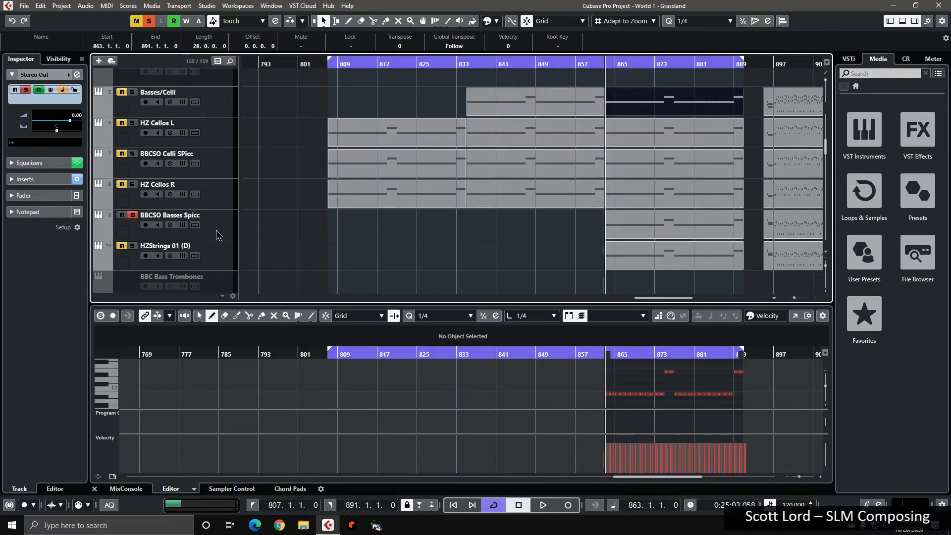
# Play BBCSO Basses Spicc from bar 863 and clear its solo after stopping playback.
pyautogui.press('space')
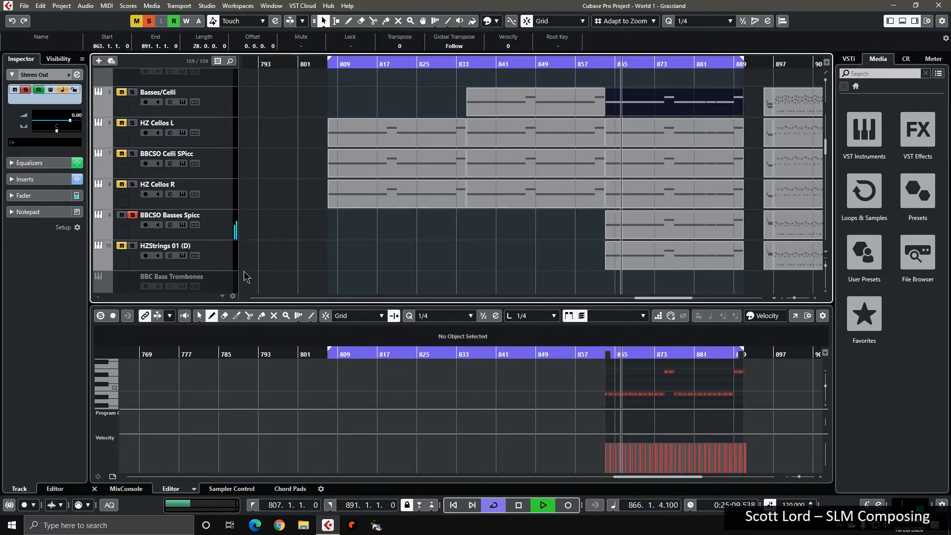
pyautogui.press('space')
pyautogui.click(132, 215)
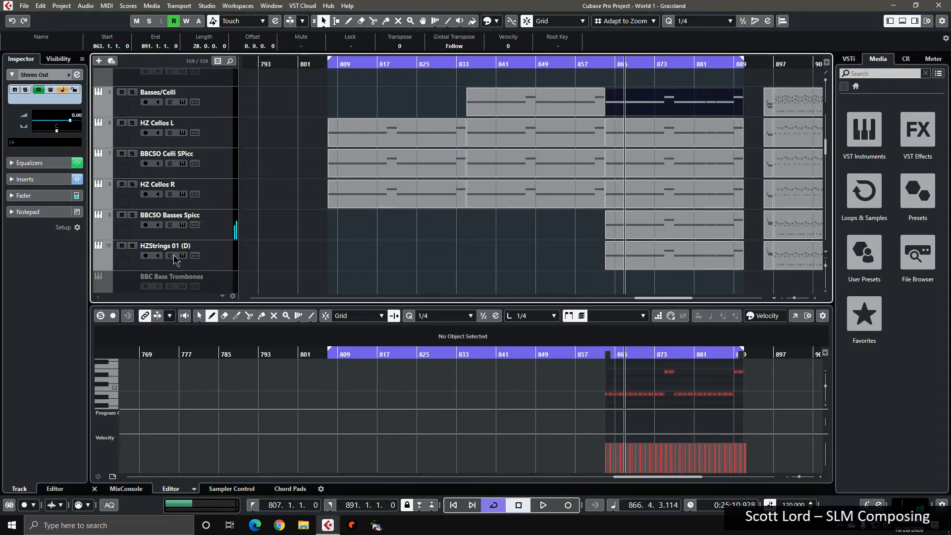
# Solo HZStrings 01 (D) and examine its 24 Basses: Short patch and the pages of spot microphones.
pyautogui.click(133, 247)
pyautogui.click(182, 256)
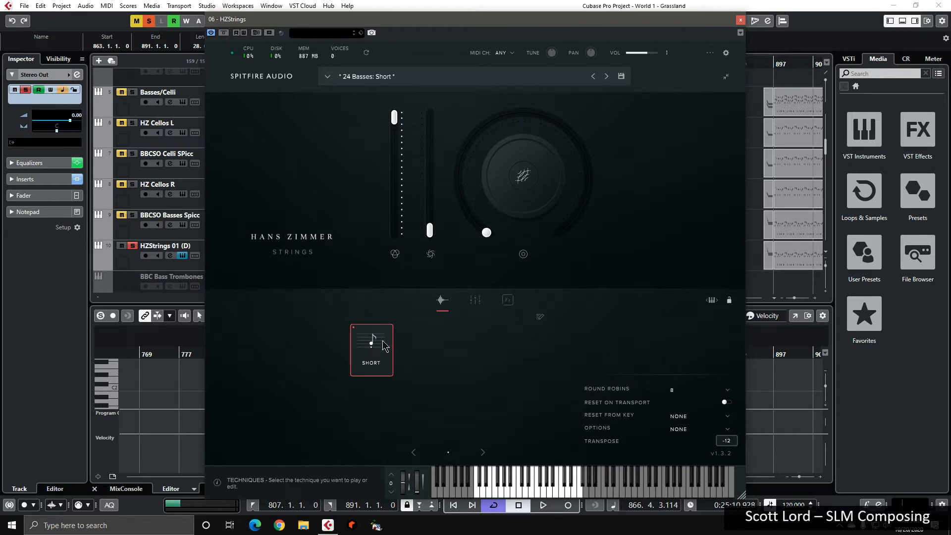
pyautogui.click(479, 303)
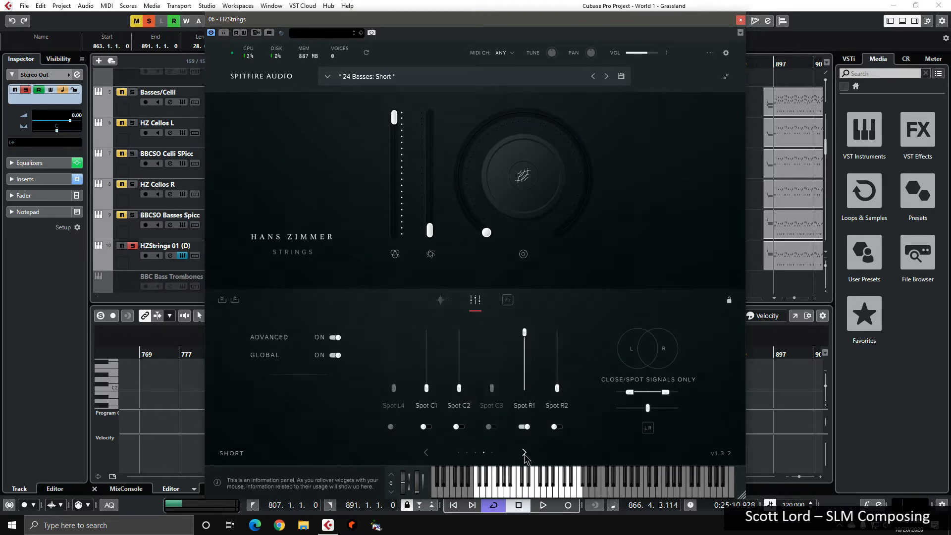
pyautogui.click(524, 452)
pyautogui.click(524, 452)
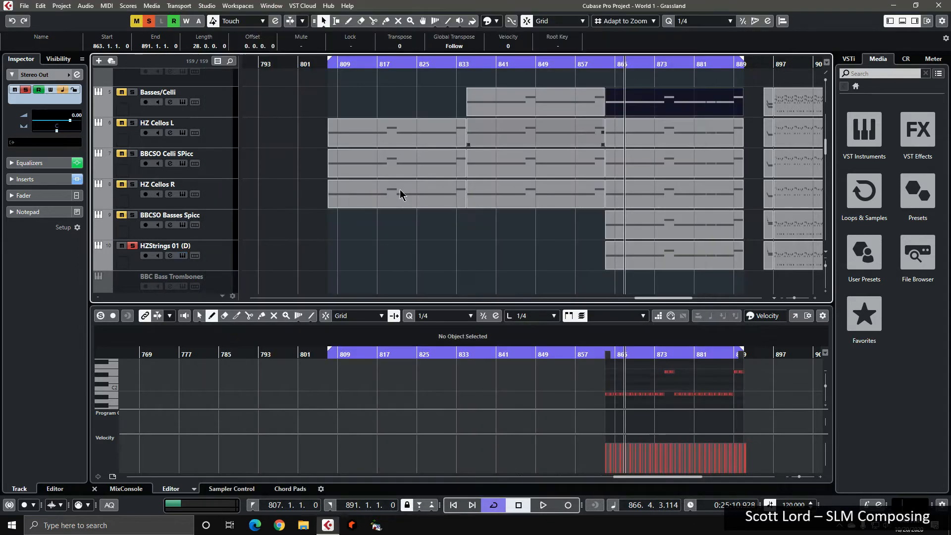
pyautogui.click(740, 20)
# Audition HZStrings 01 (D) alone, add BBCSO Basses Spicc to the solo and play both bass layers together.
pyautogui.press('space')
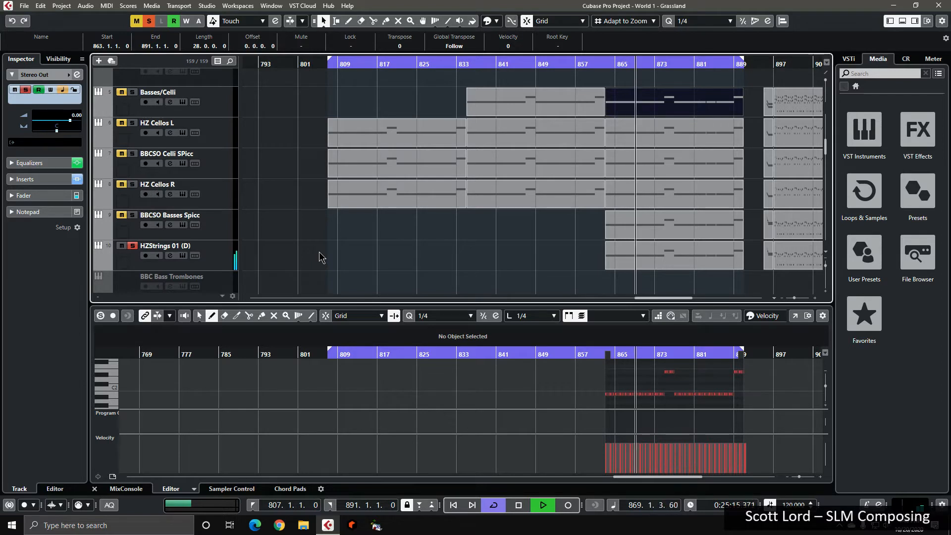
pyautogui.press('space')
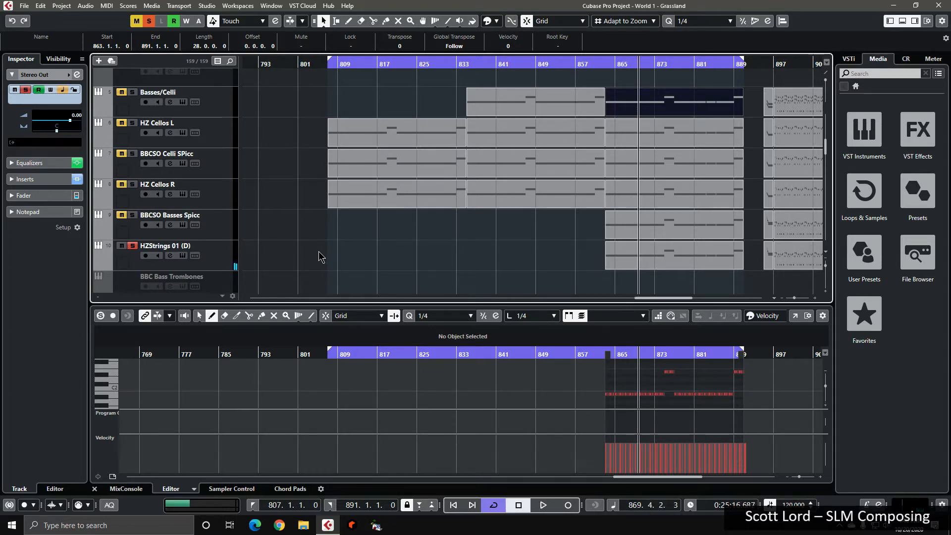
pyautogui.click(133, 216)
pyautogui.press('space')
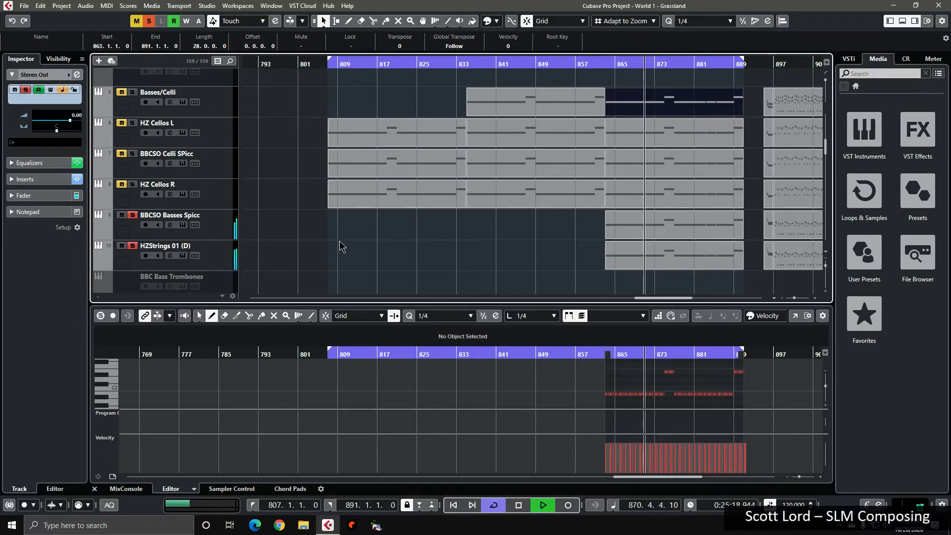
pyautogui.press('space')
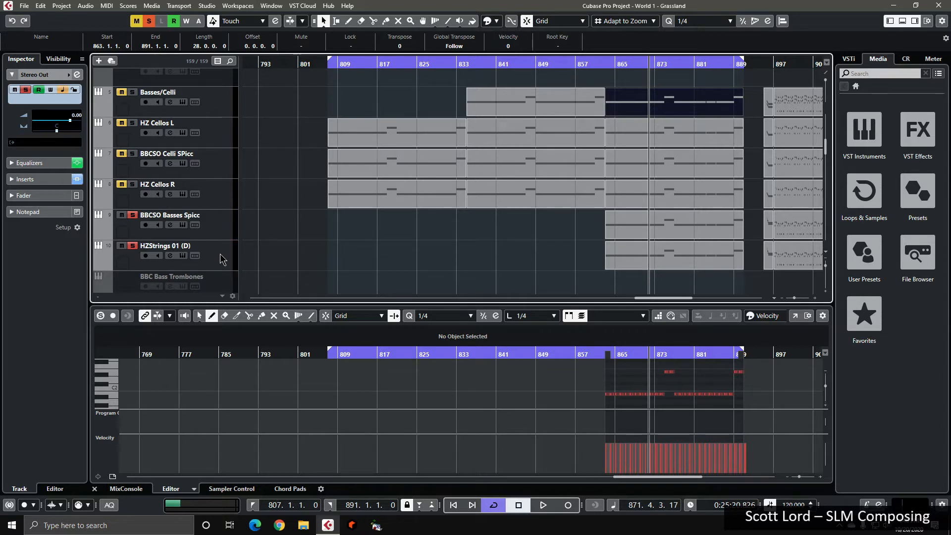
# Replace the two bass solos with a solo on Basses/Celli and review the layered patches in its Kontakt rack.
pyautogui.click(132, 214)
pyautogui.click(132, 246)
pyautogui.click(134, 92)
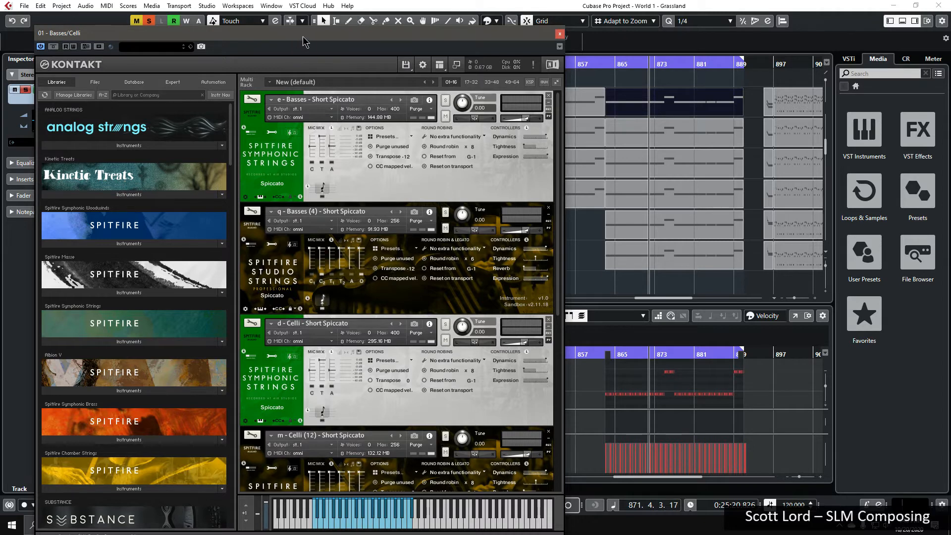
pyautogui.moveTo(284, 37)
pyautogui.mouseDown()
pyautogui.moveTo(523, 37)
pyautogui.moveTo(292, 37)
pyautogui.mouseUp()
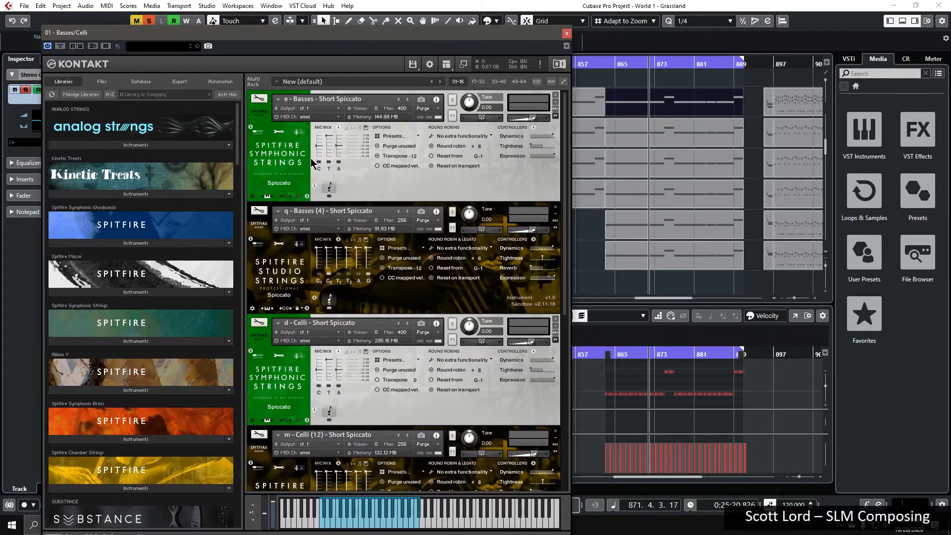
pyautogui.scroll(-3, 297, 385)
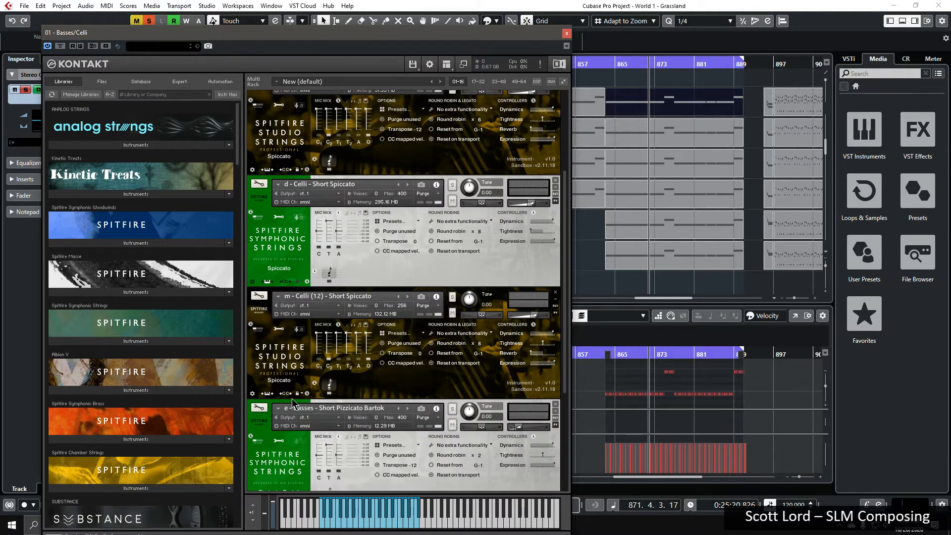
pyautogui.scroll(3, 283, 366)
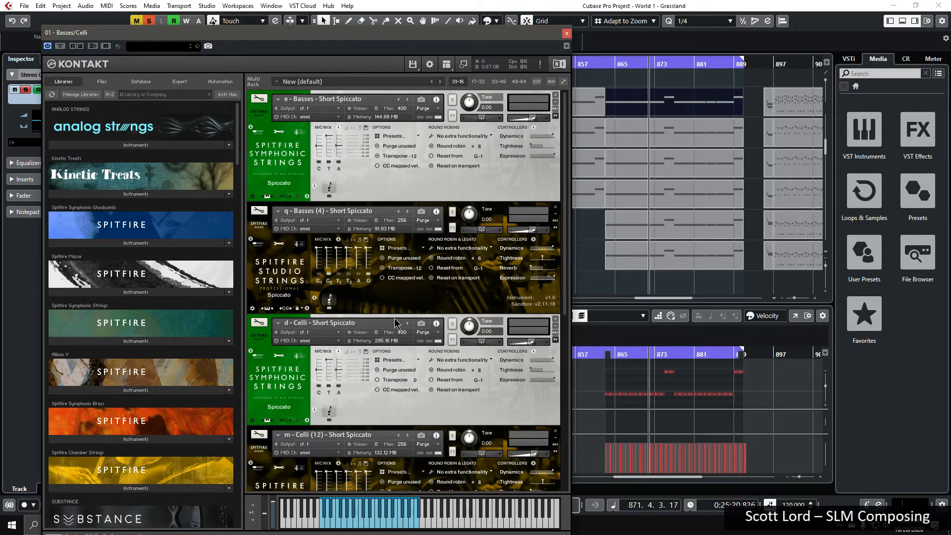
# Play the full Basses/Celli layer, jumping to about bar 863 during playback, and reposition the Kontakt window around the track and timeline.
pyautogui.moveTo(357, 33); pyautogui.dragTo(391, 264)
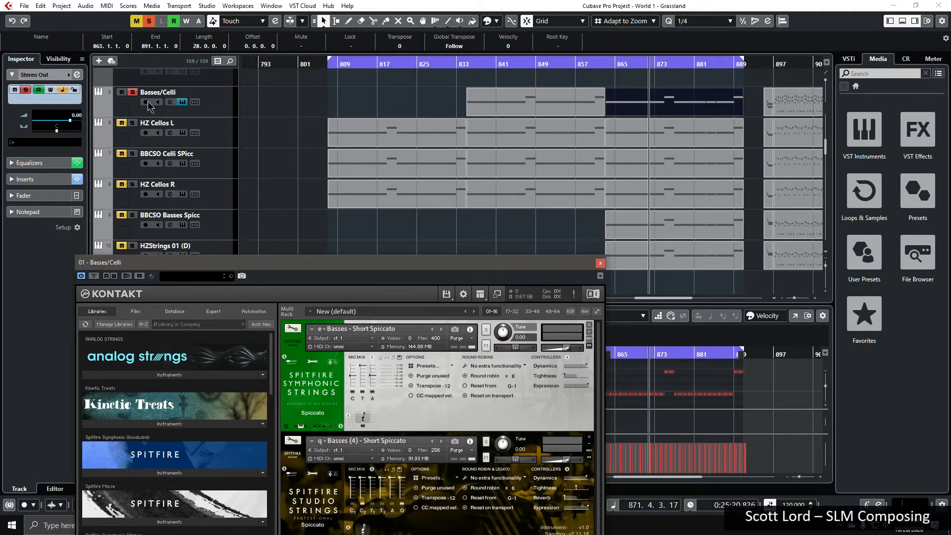
pyautogui.moveTo(294, 263); pyautogui.dragTo(252, 73)
pyautogui.press('space')
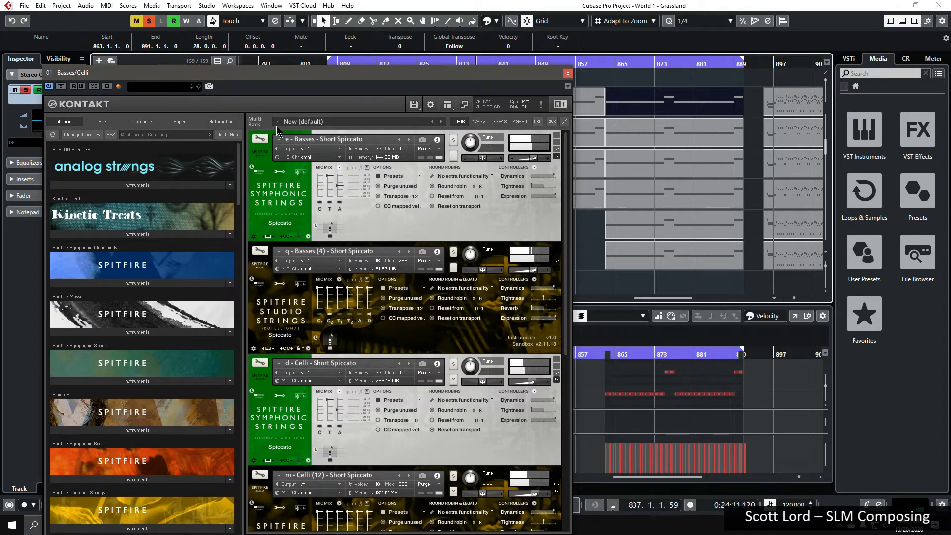
pyautogui.moveTo(524, 74); pyautogui.dragTo(527, 122)
pyautogui.click(601, 63)
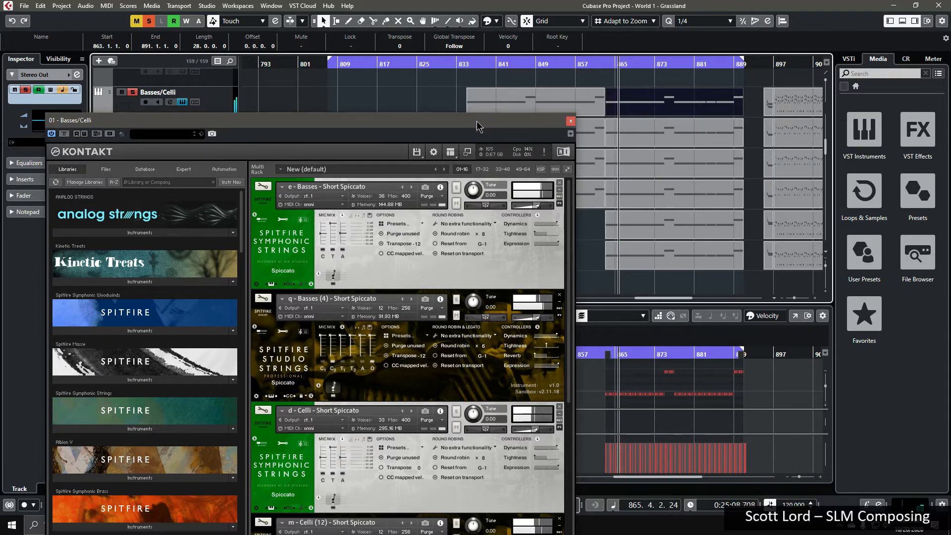
pyautogui.moveTo(483, 123); pyautogui.dragTo(444, 56)
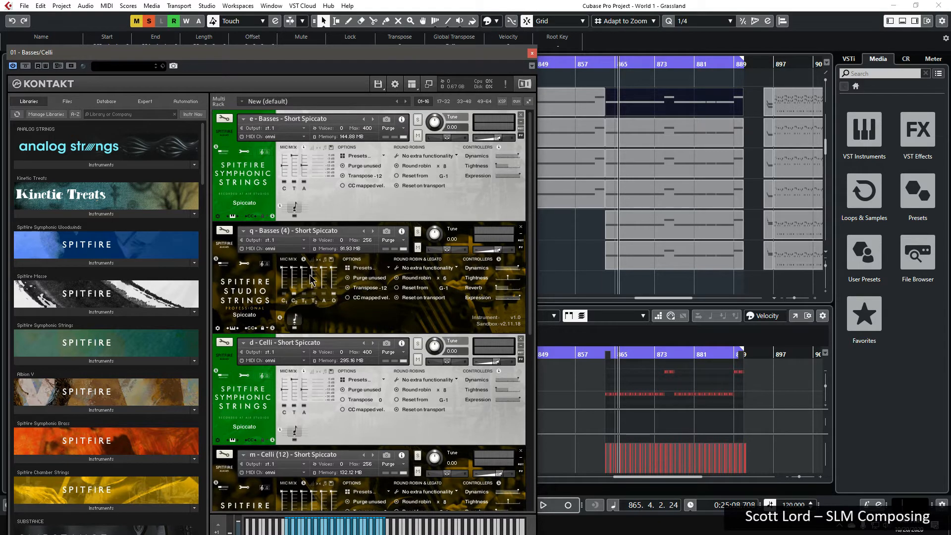
# Audition the Symphonic Strings Basses spiccato patch alone from bar 863, switch the solo to the Studio Strings Basses (4) patch, and clear it.
pyautogui.click(418, 231)
pyautogui.moveTo(459, 55); pyautogui.dragTo(471, 110)
pyautogui.click(426, 158)
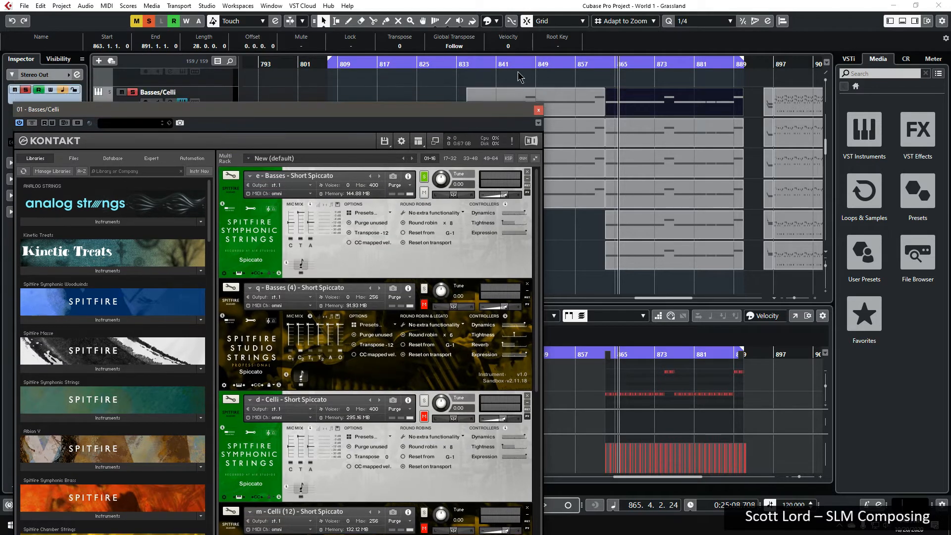
pyautogui.click(606, 63)
pyautogui.press('space')
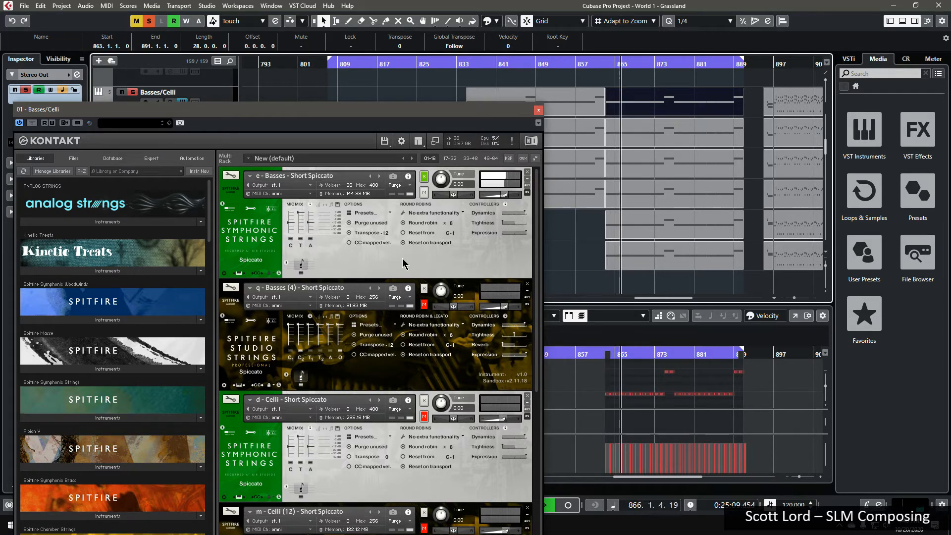
pyautogui.click(424, 289)
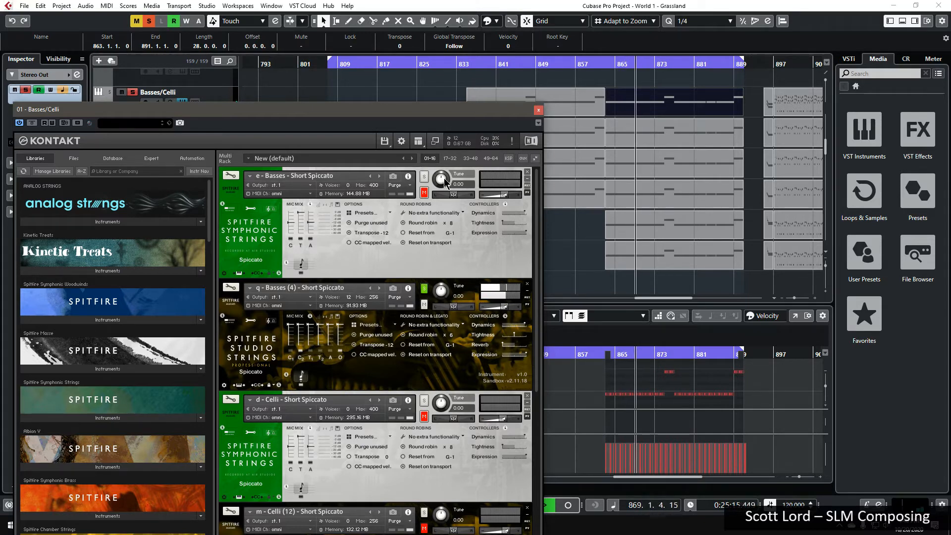
pyautogui.click(424, 289)
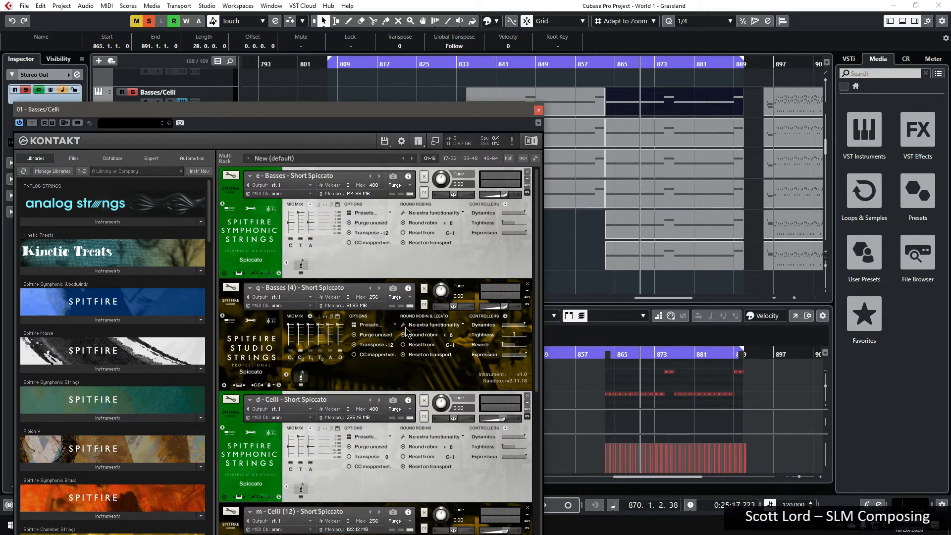
# Solo the Basses Short Pizzicato Bartok patch in the rack, play from bar 863, and switch the solo to the Celli Short Pizzicato Bartok patch.
pyautogui.scroll(-3, 367, 357)
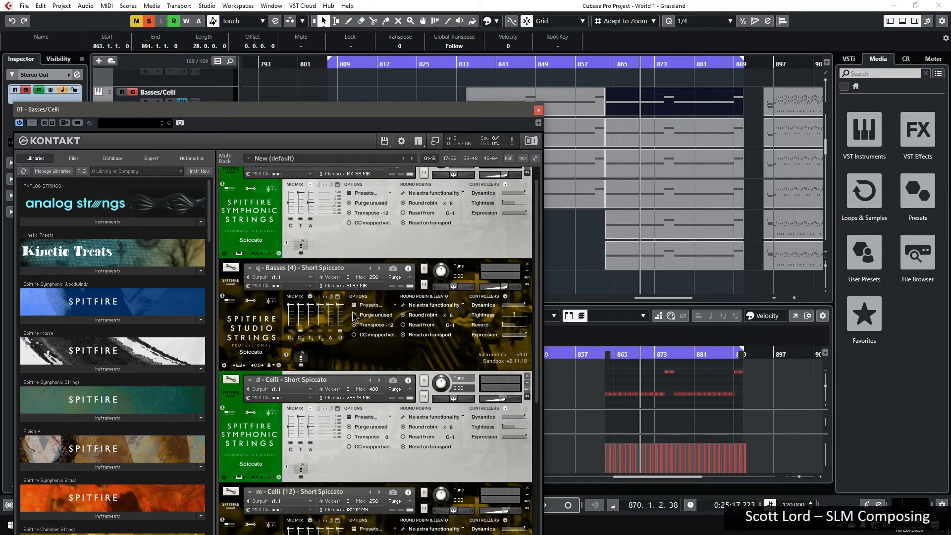
pyautogui.scroll(-2, 379, 367)
pyautogui.scroll(-3, 396, 374)
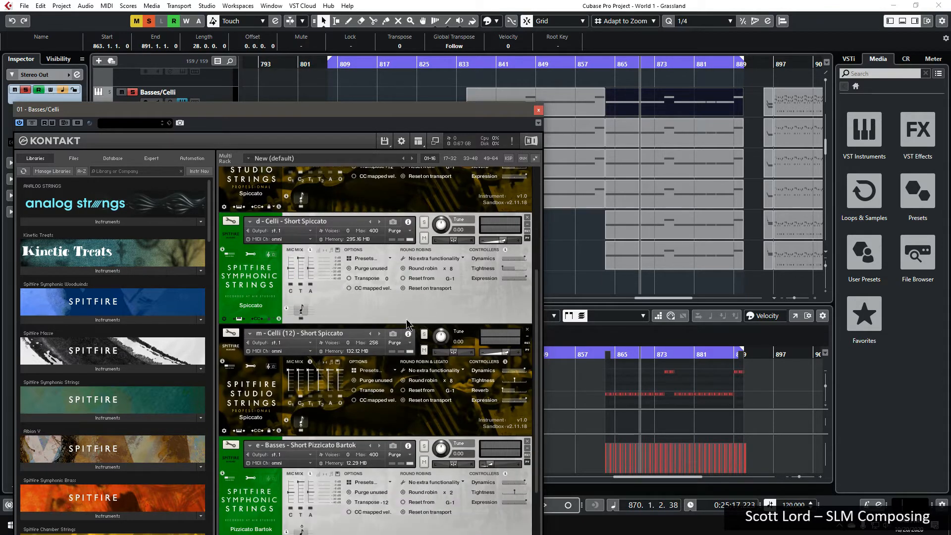
pyautogui.scroll(-3, 404, 378)
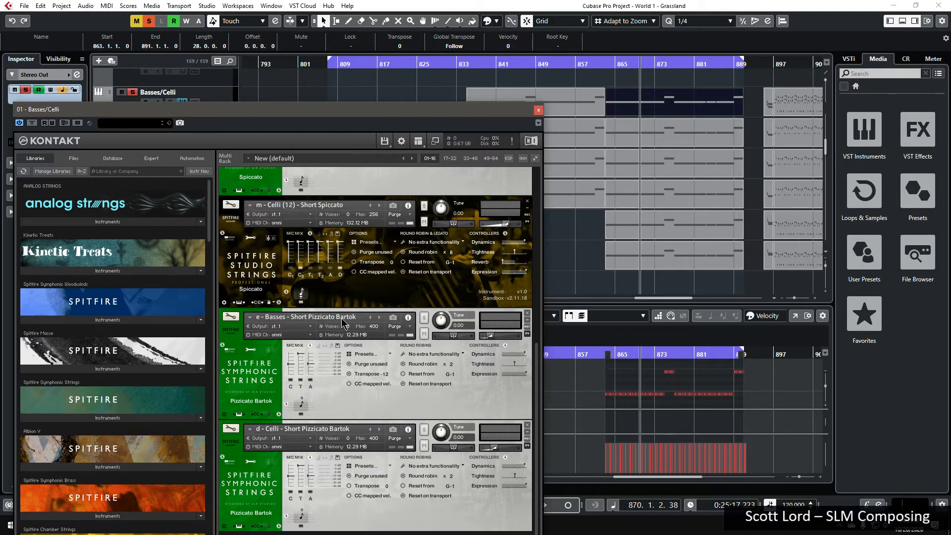
pyautogui.click(424, 319)
pyautogui.press('space')
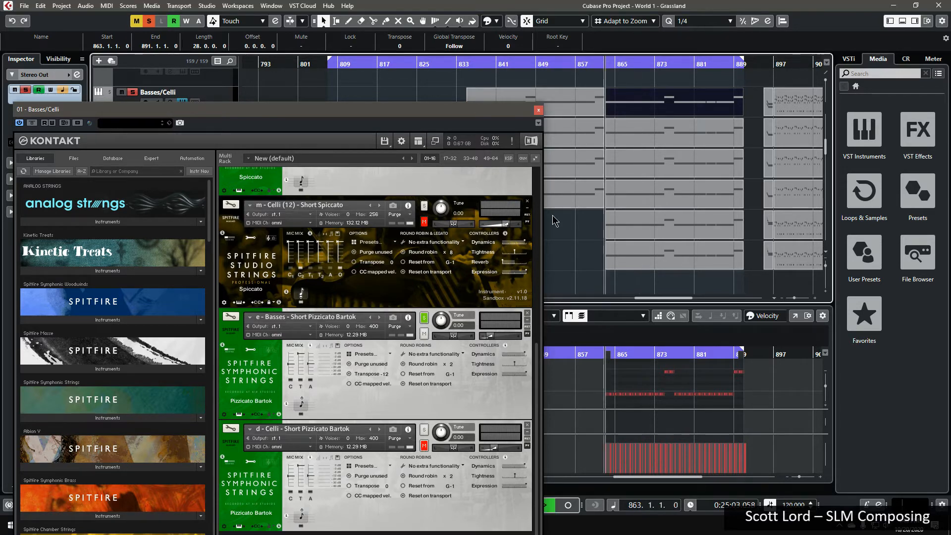
pyautogui.click(424, 430)
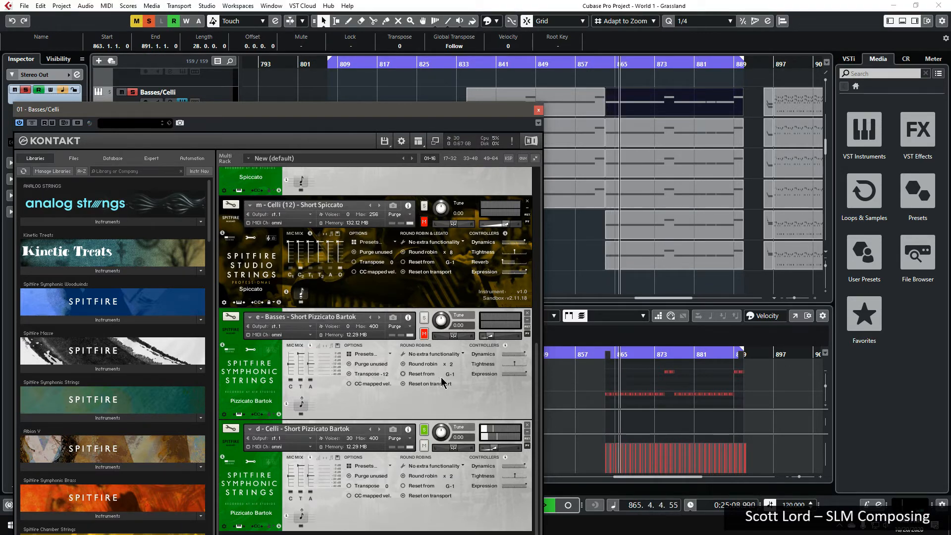
# Look back over the spiccato patches in the rack and clear the solo on the Celli Short Pizzicato Bartok patch.
pyautogui.scroll(5, 411, 226)
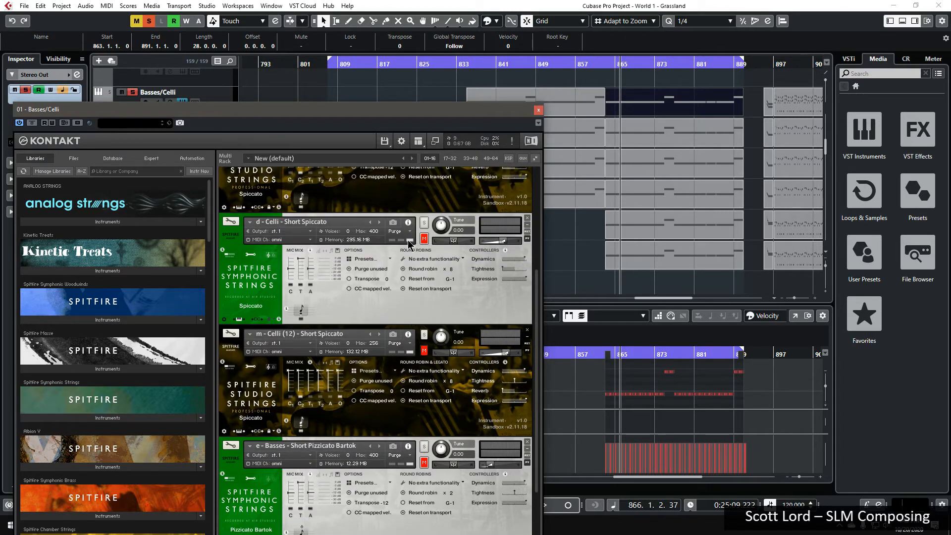
pyautogui.scroll(3, 411, 227)
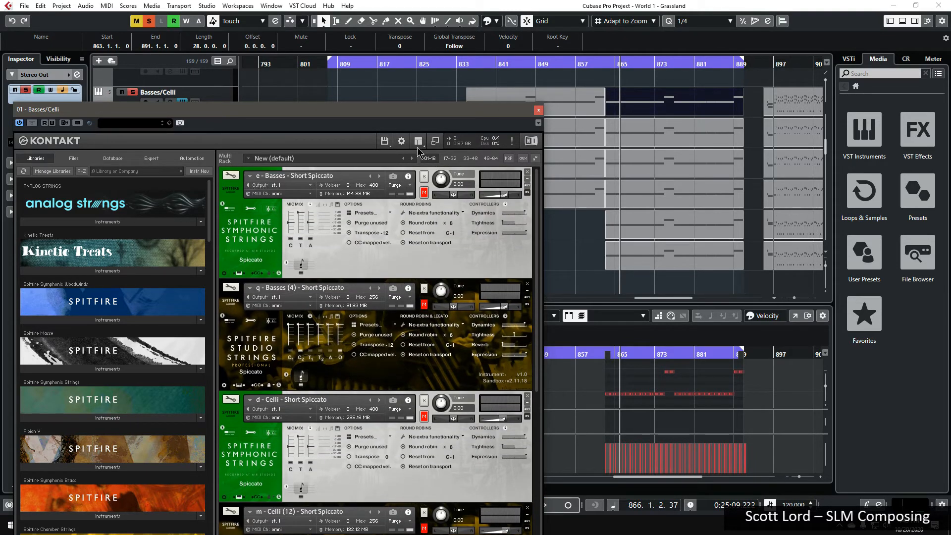
pyautogui.scroll(-5, 438, 395)
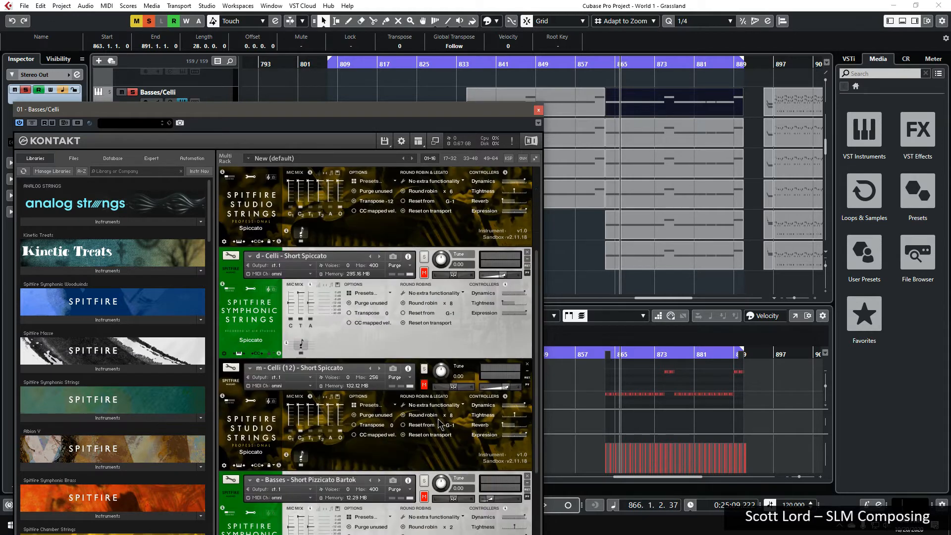
pyautogui.scroll(-1, 427, 440)
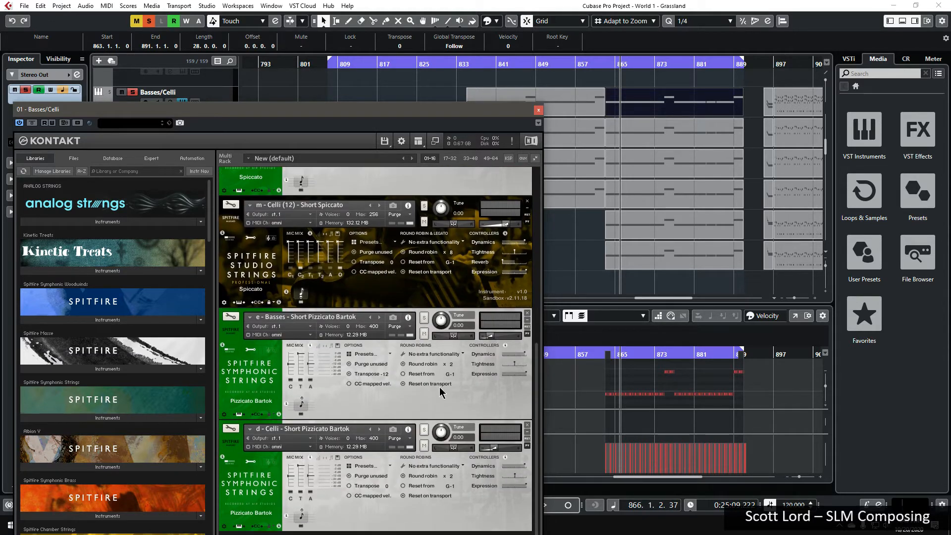
# Play the full Basses/Celli patch stack from bar 863, move its Kontakt window higher, and close it.
pyautogui.click(603, 62)
pyautogui.press('space')
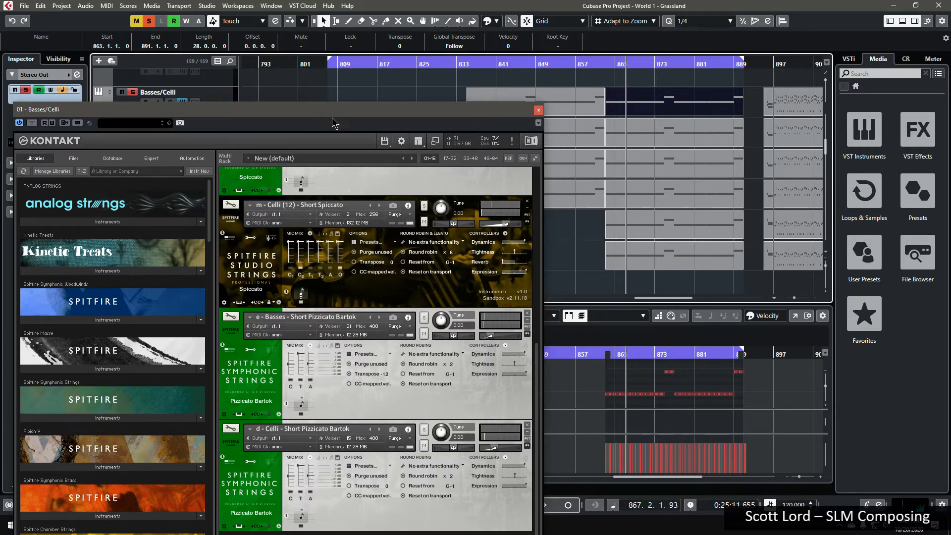
pyautogui.moveTo(327, 108); pyautogui.dragTo(345, 56)
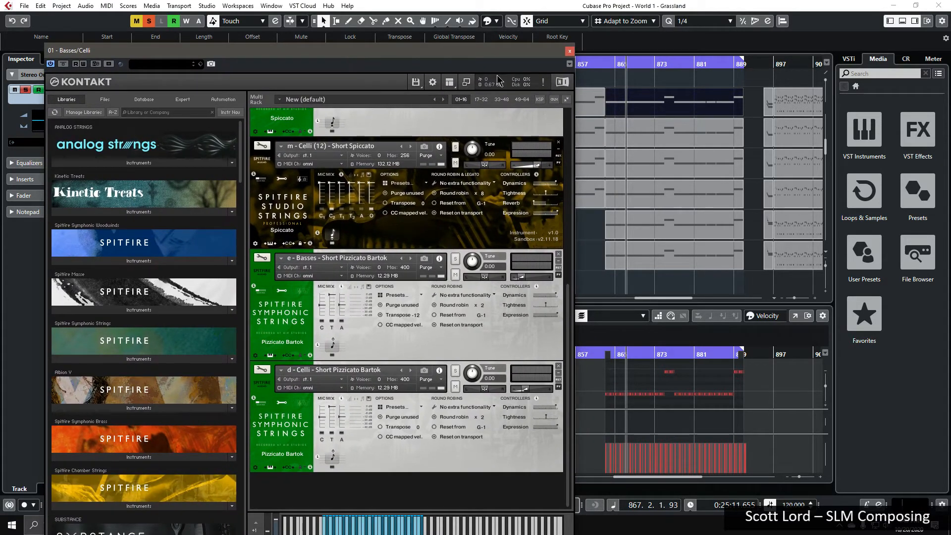
pyautogui.click(570, 51)
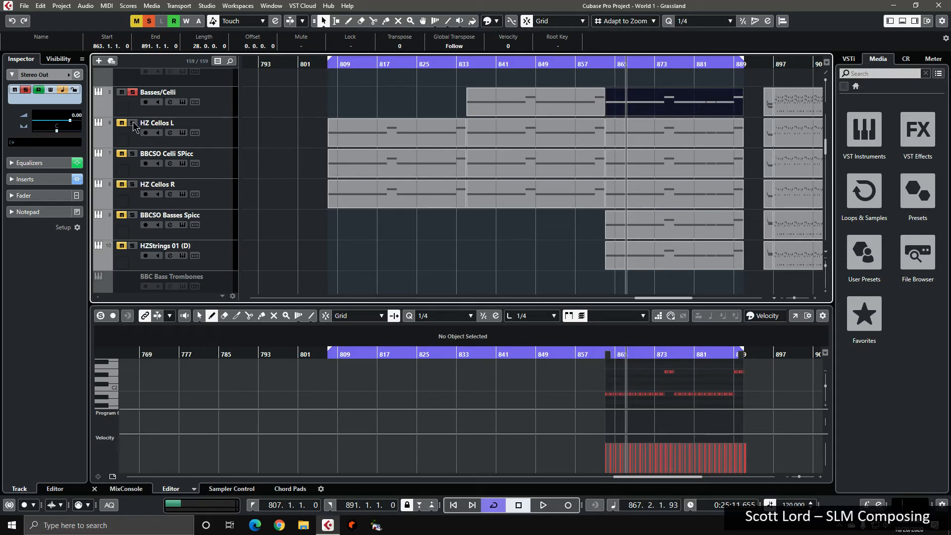
# Add the tracks from HZ Cellos L through HZStrings 01 (D) to the solo and play the combined low strings from bar 863.
pyautogui.moveTo(133, 124); pyautogui.dragTo(133, 248)
pyautogui.click(606, 63)
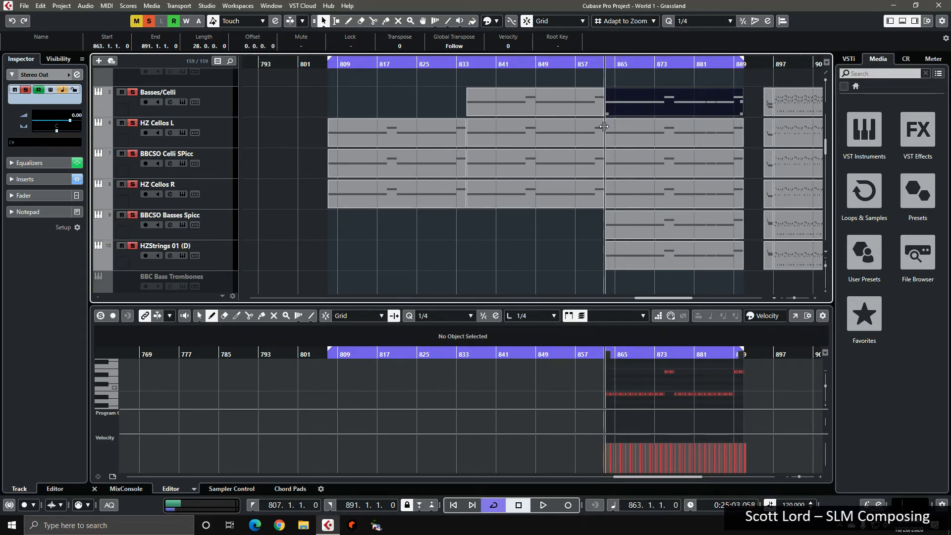
pyautogui.press('space')
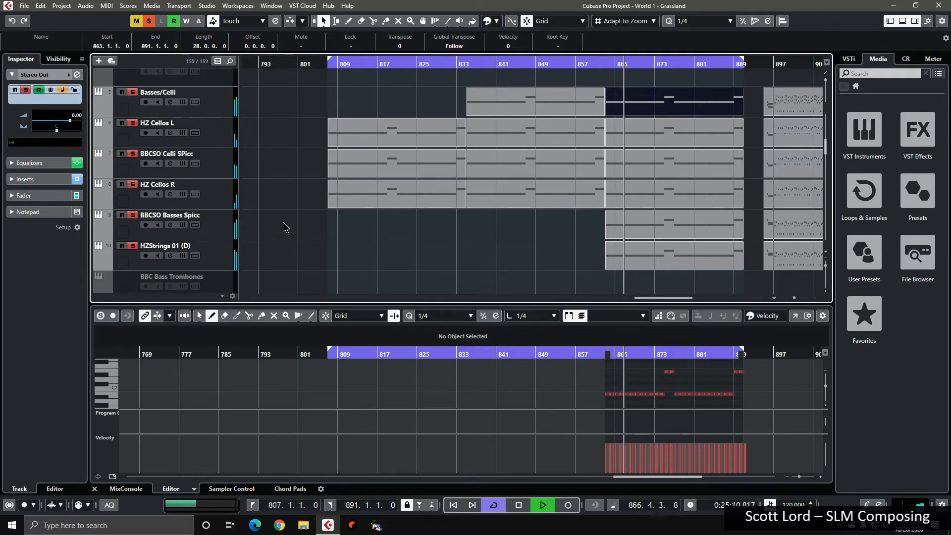
pyautogui.press('space')
# Compare the random position and velocity modifiers of the six low-string tracks, and review the Basses/Celli microphone mixes in Kontakt.
pyautogui.click(212, 104)
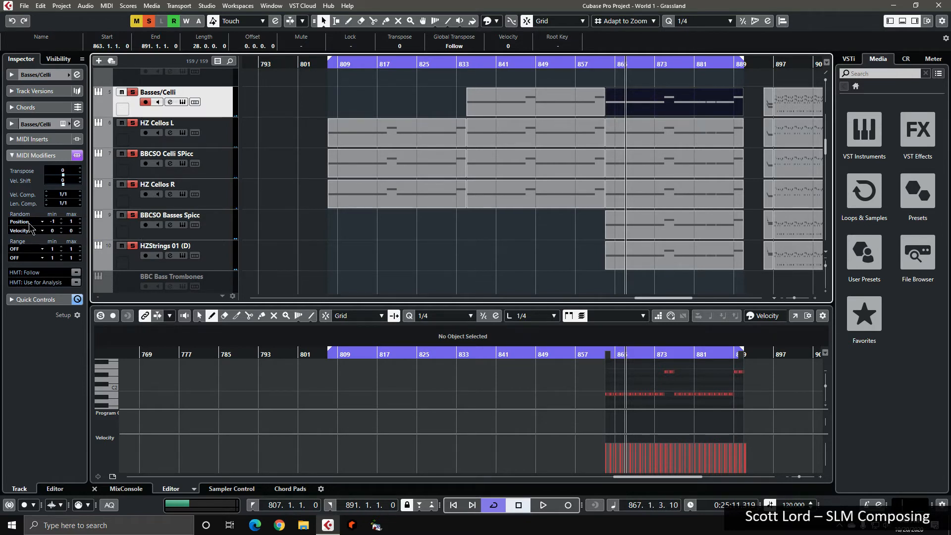
pyautogui.click(213, 139)
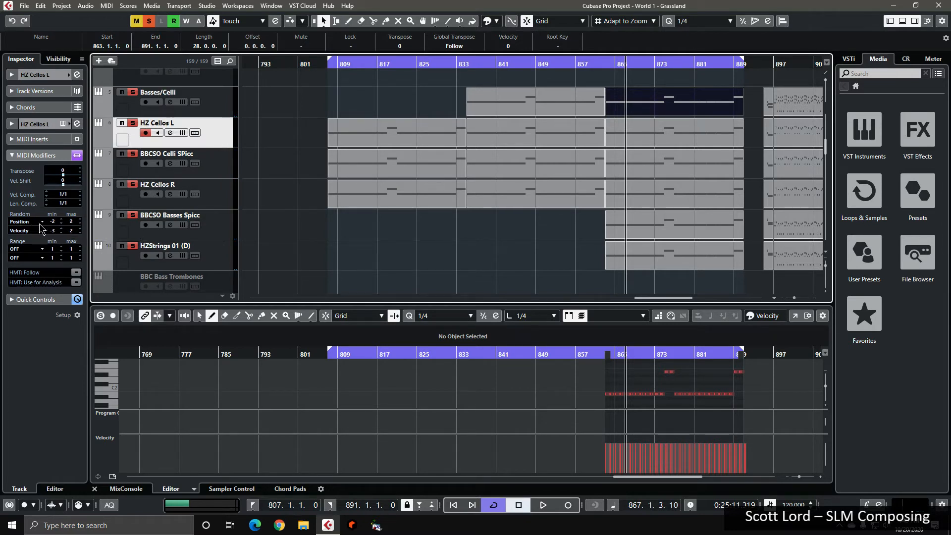
pyautogui.click(222, 173)
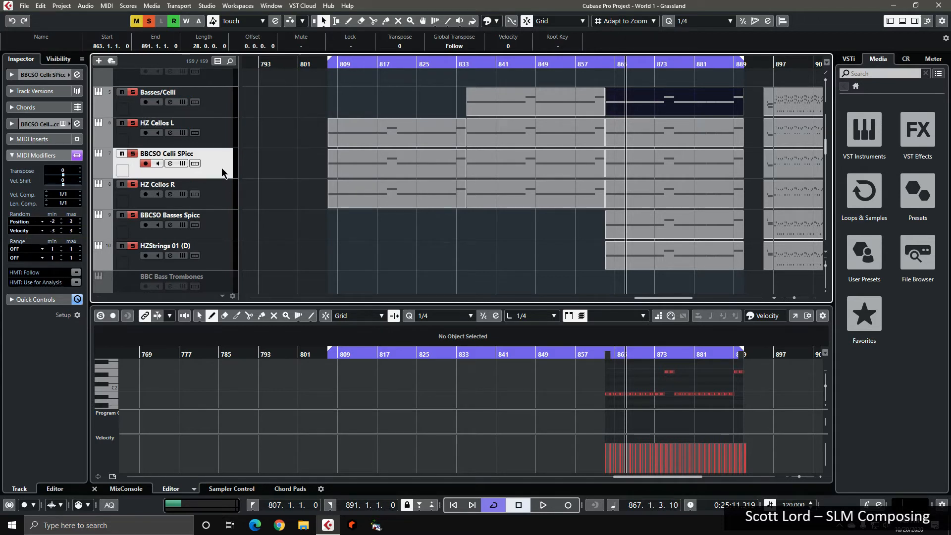
pyautogui.click(216, 203)
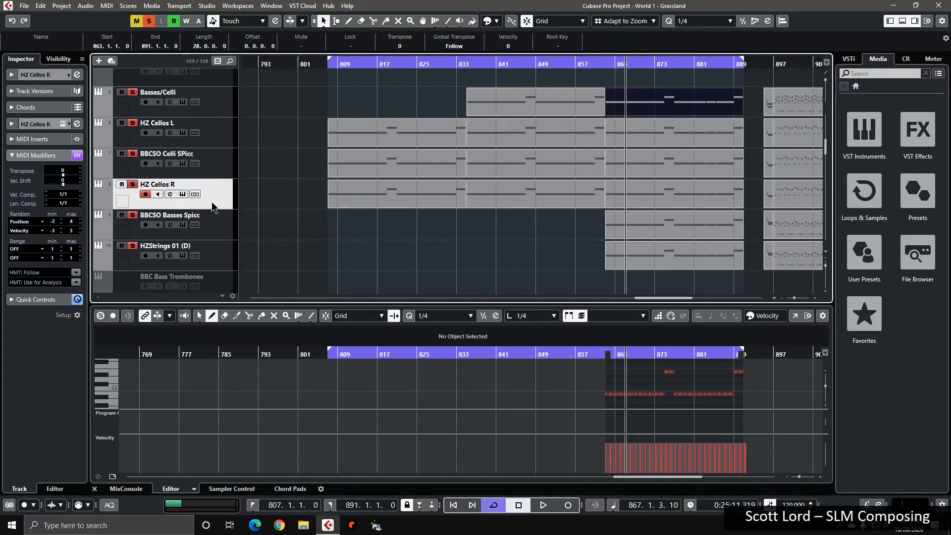
pyautogui.click(199, 231)
pyautogui.click(189, 257)
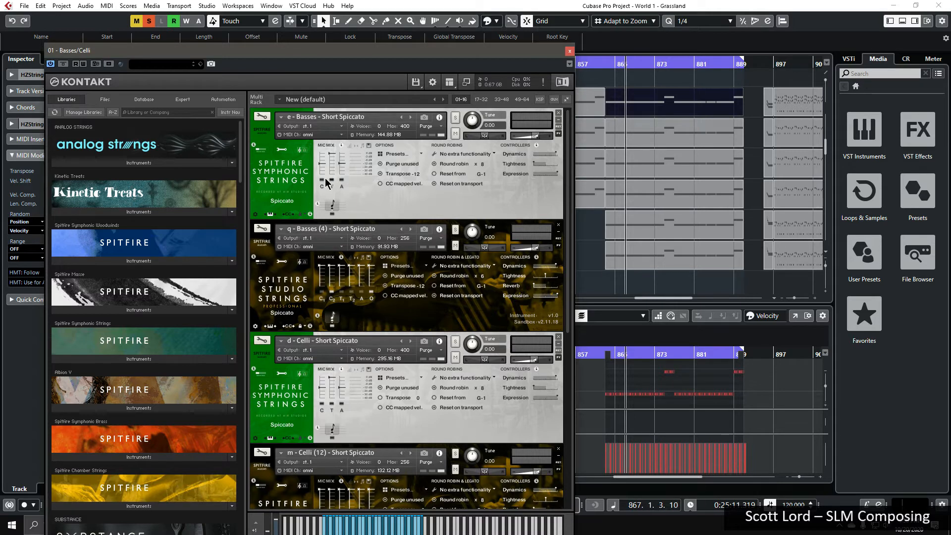
pyautogui.click(570, 52)
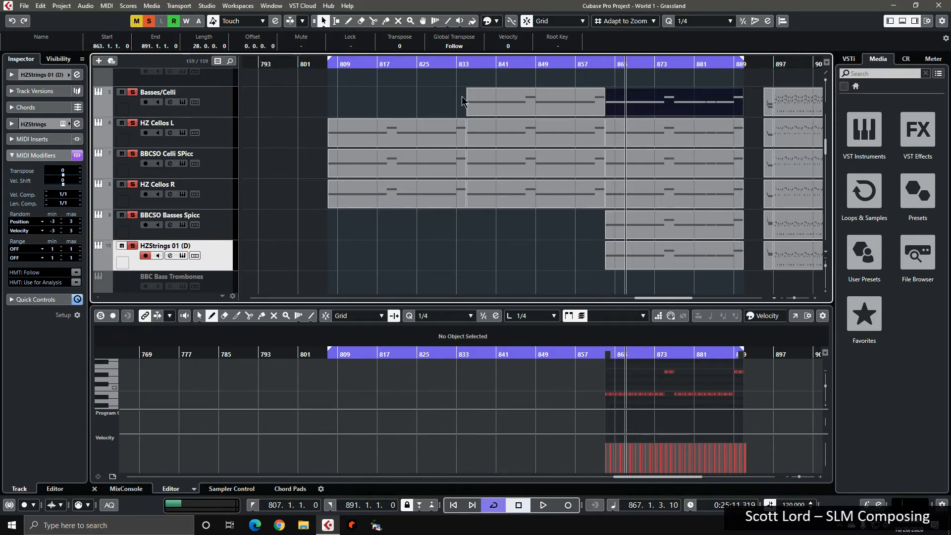
# Clear all solos, solo the Timpani 1 track, and play it from bar 807.
pyautogui.click(148, 21)
pyautogui.scroll(-5, 166, 198)
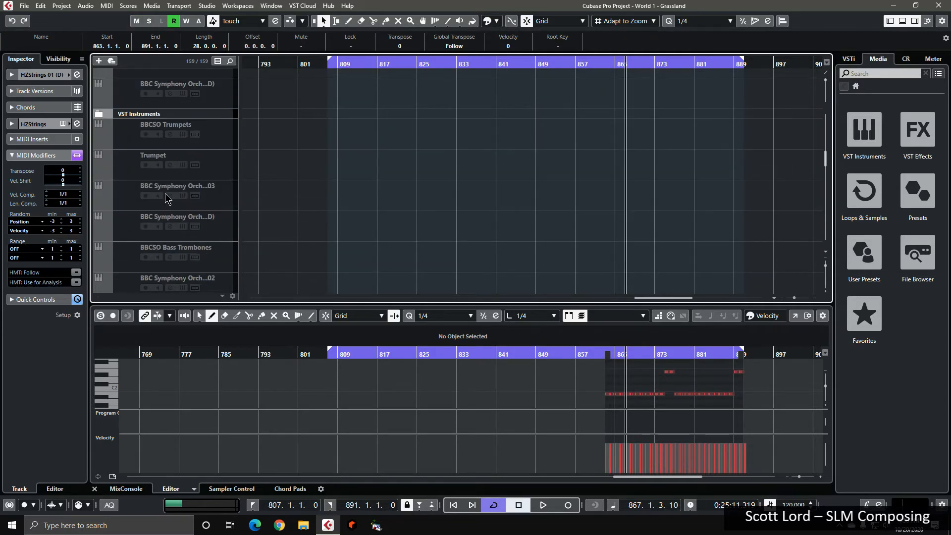
pyautogui.scroll(-15, 166, 198)
pyautogui.click(172, 159)
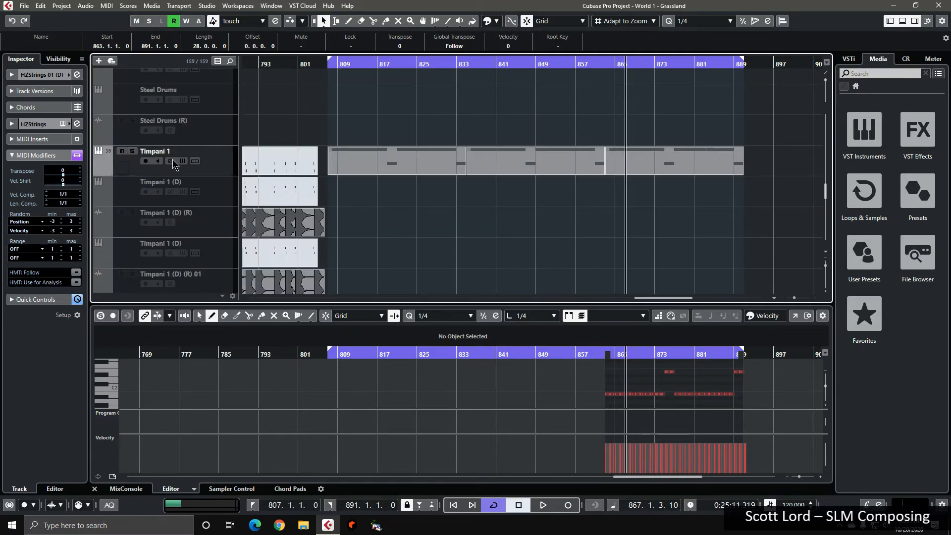
pyautogui.click(132, 151)
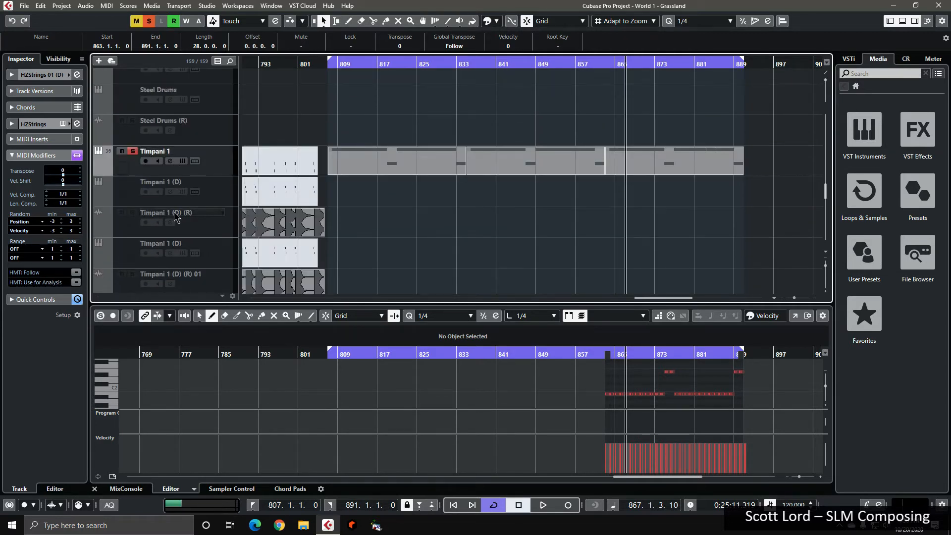
pyautogui.click(328, 65)
pyautogui.press('space')
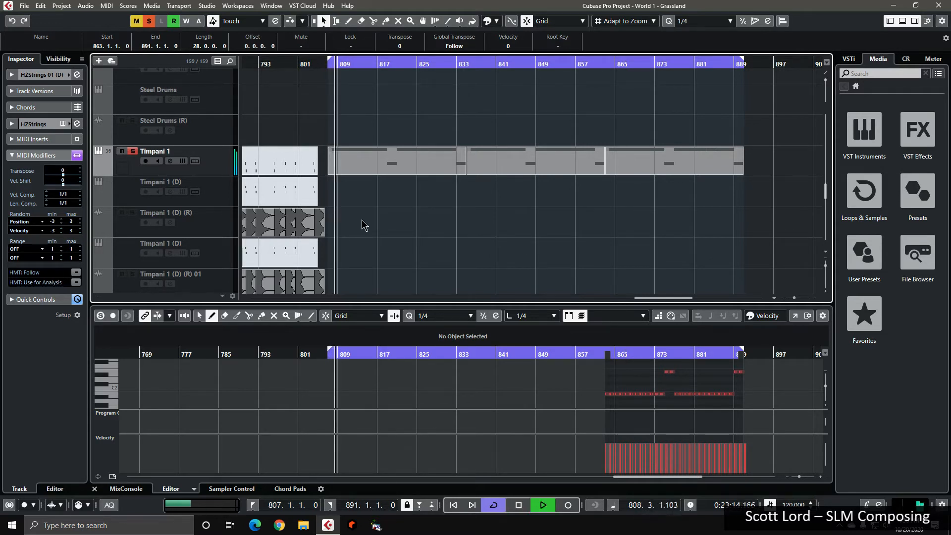
# Turn off the R and S microphones of the first Hans Zimmer Timpani patch and play it from bar 807.
pyautogui.click(182, 161)
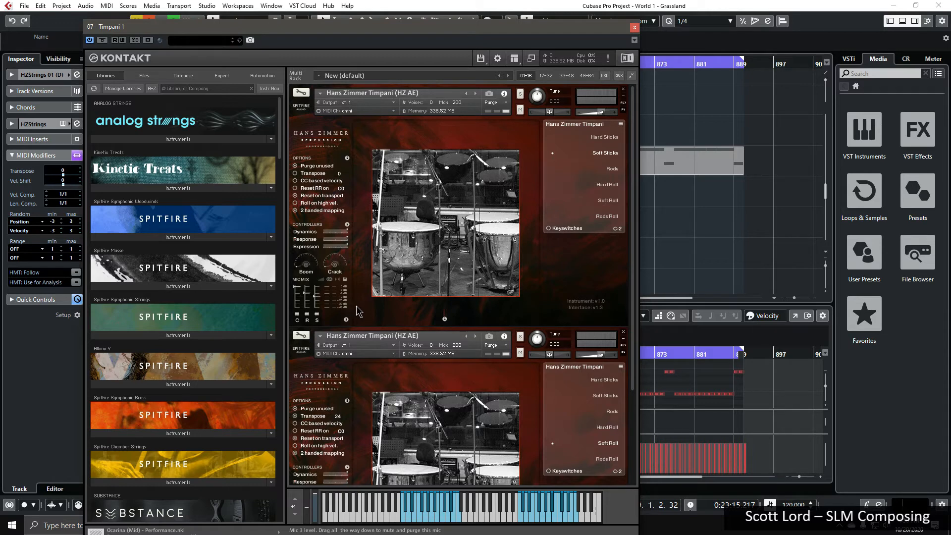
pyautogui.click(307, 314)
pyautogui.click(316, 314)
pyautogui.moveTo(330, 28); pyautogui.dragTo(337, 120)
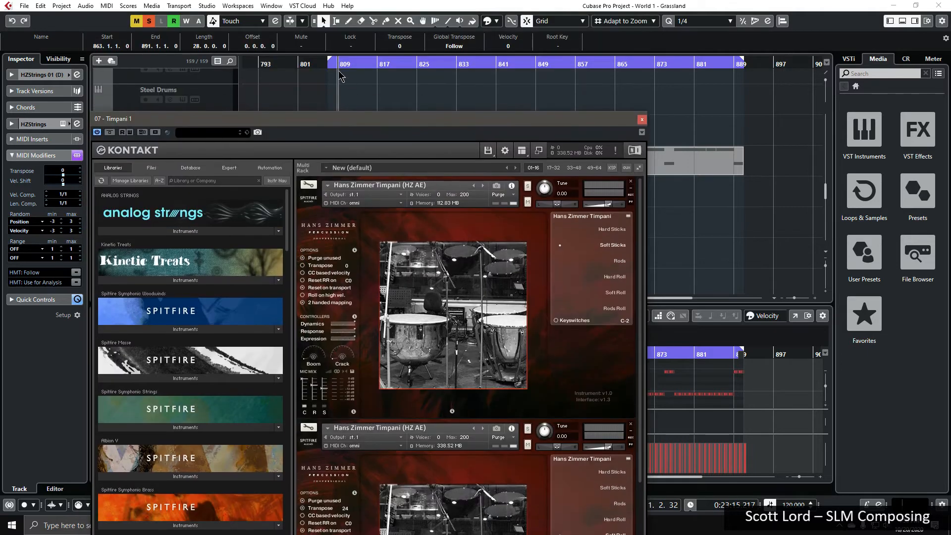
pyautogui.click(331, 71)
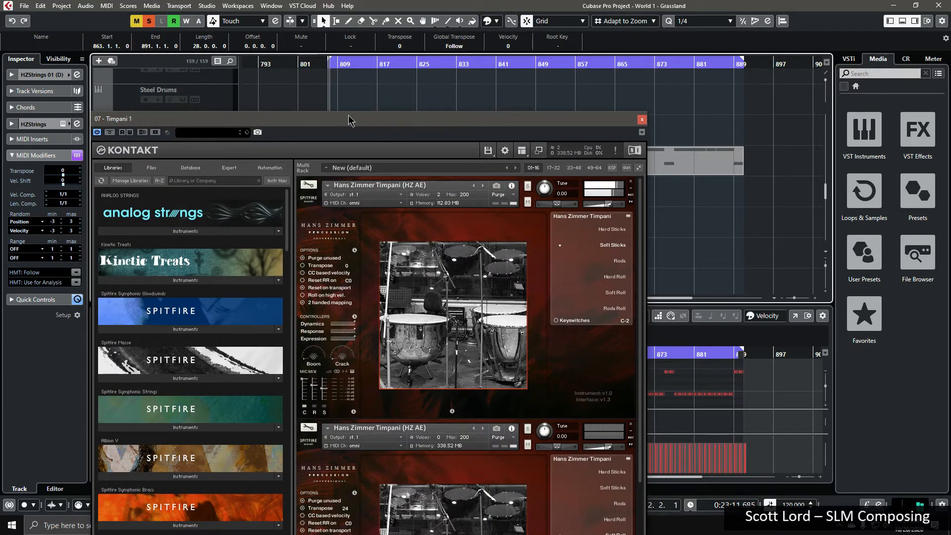
# Toggle the C and R microphones of the first timpani patch during playback, stop, and close the Kontakt window.
pyautogui.moveTo(349, 115); pyautogui.dragTo(341, 79)
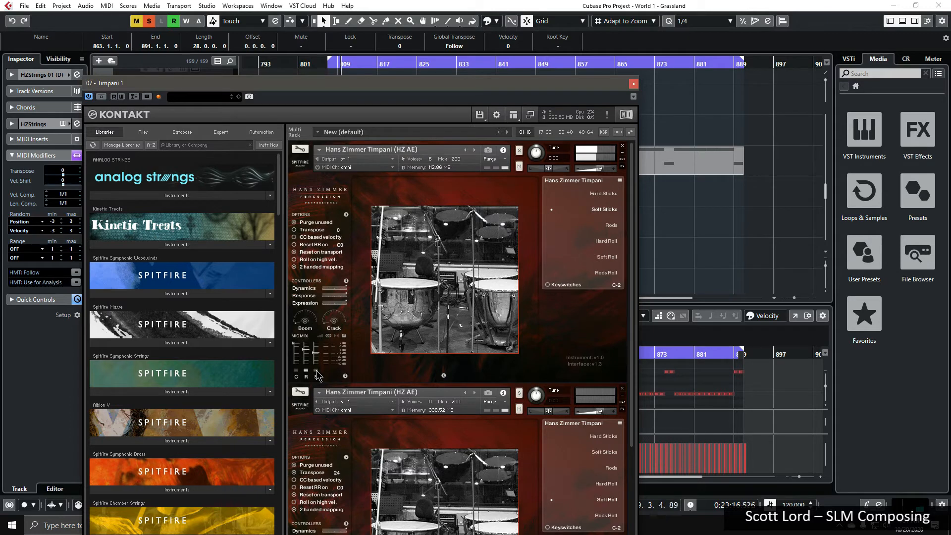
pyautogui.click(307, 370)
pyautogui.click(297, 370)
pyautogui.click(305, 370)
pyautogui.press('space')
pyautogui.click(636, 85)
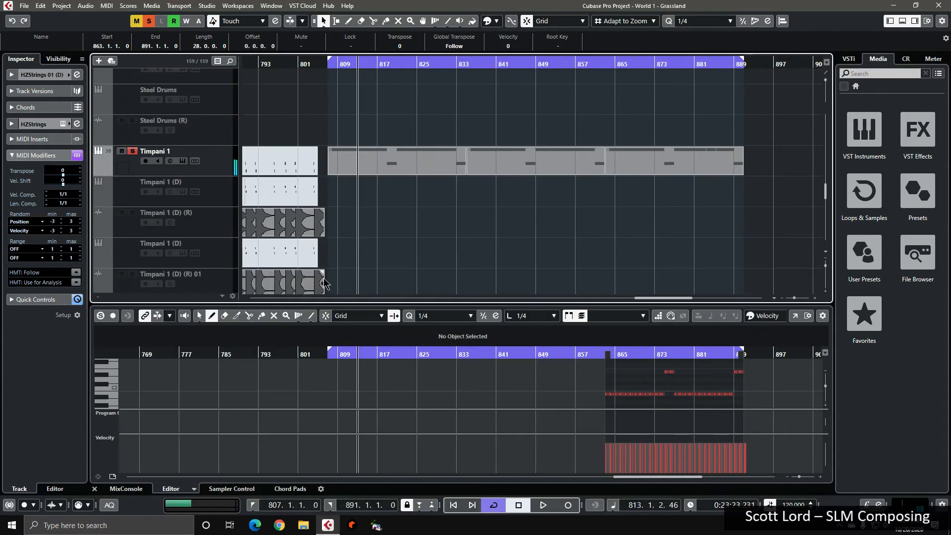
# Play the Timpani 1 track from bar 819, stop playback, and clear its solo.
pyautogui.click(387, 63)
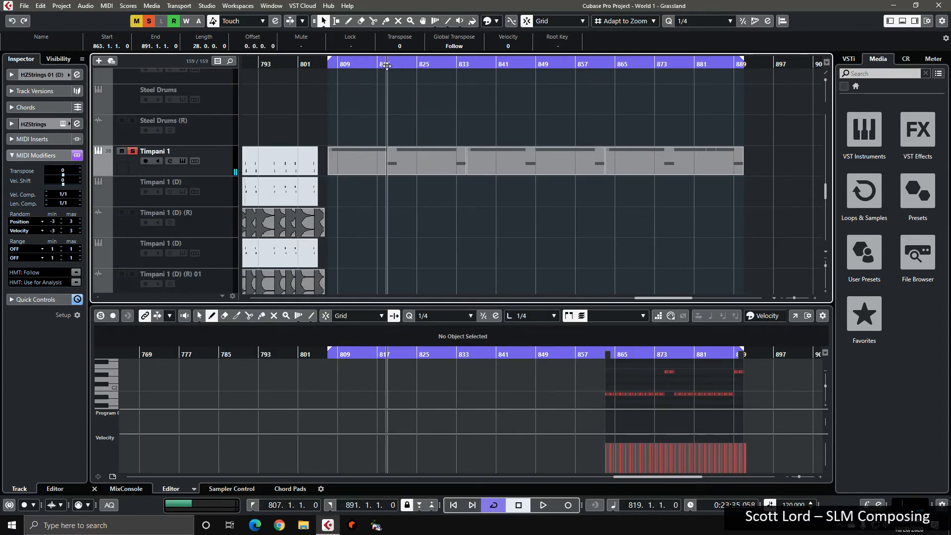
pyautogui.press('space')
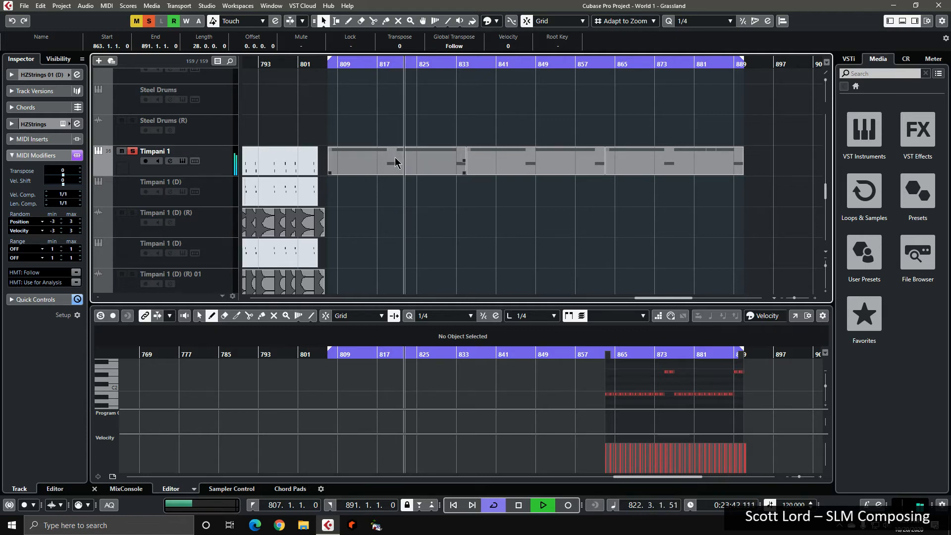
pyautogui.press('space')
pyautogui.click(134, 155)
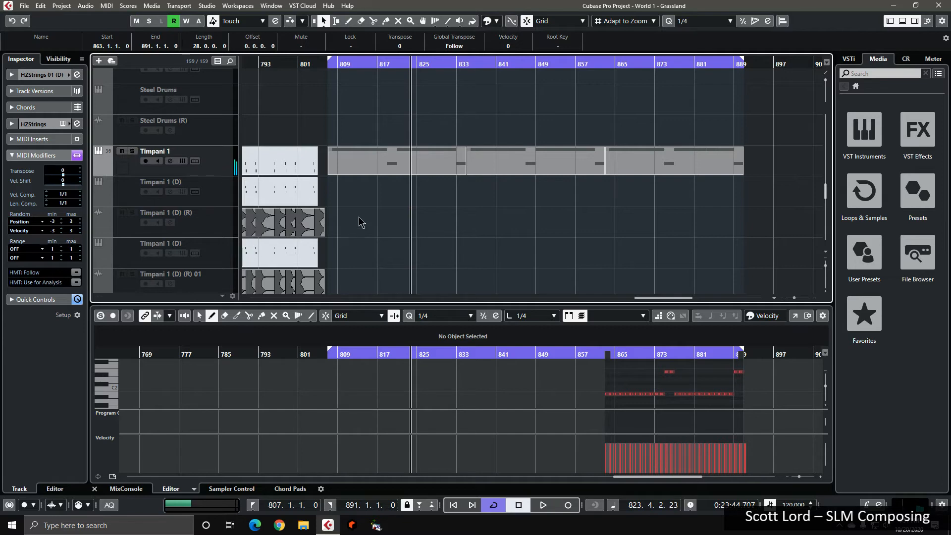
# Return the playhead to bar 807 and solo only the Horn 1 Leg track among the brass tracks.
pyautogui.scroll(-6, 358, 214)
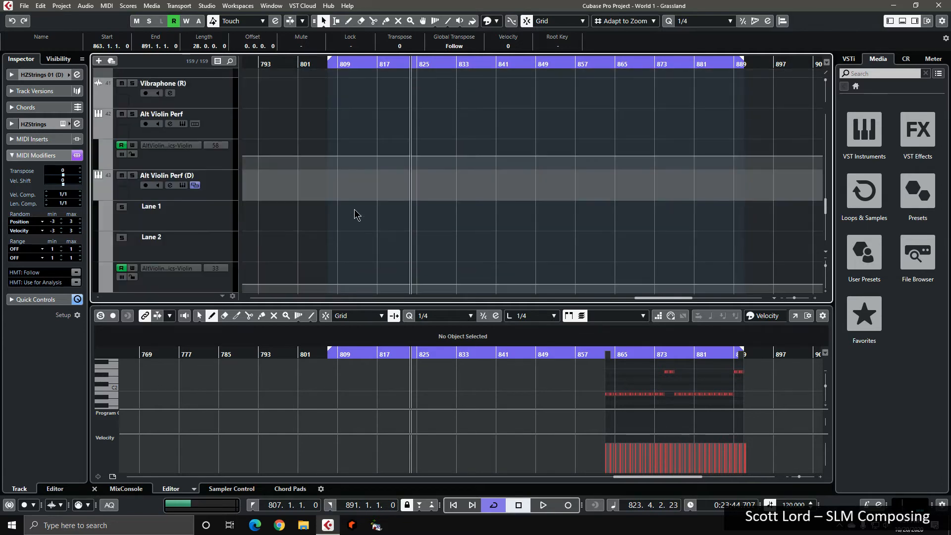
pyautogui.scroll(-6, 359, 213)
pyautogui.scroll(2, 337, 213)
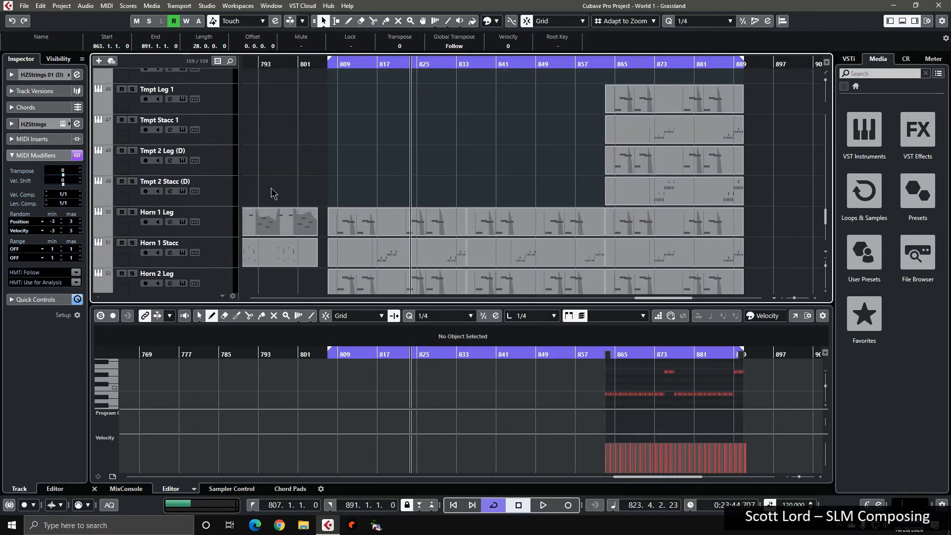
pyautogui.scroll(-3, 307, 162)
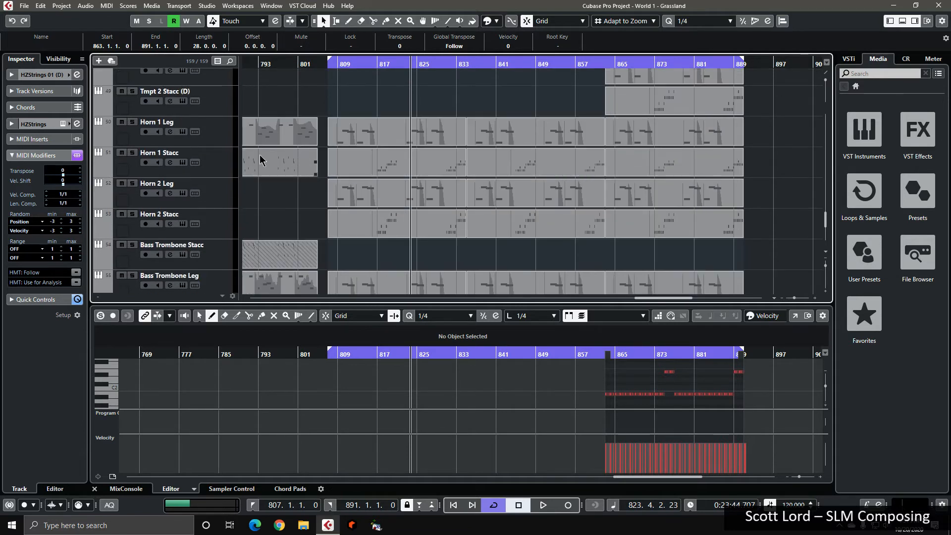
pyautogui.click(327, 65)
pyautogui.click(132, 121)
pyautogui.click(133, 152)
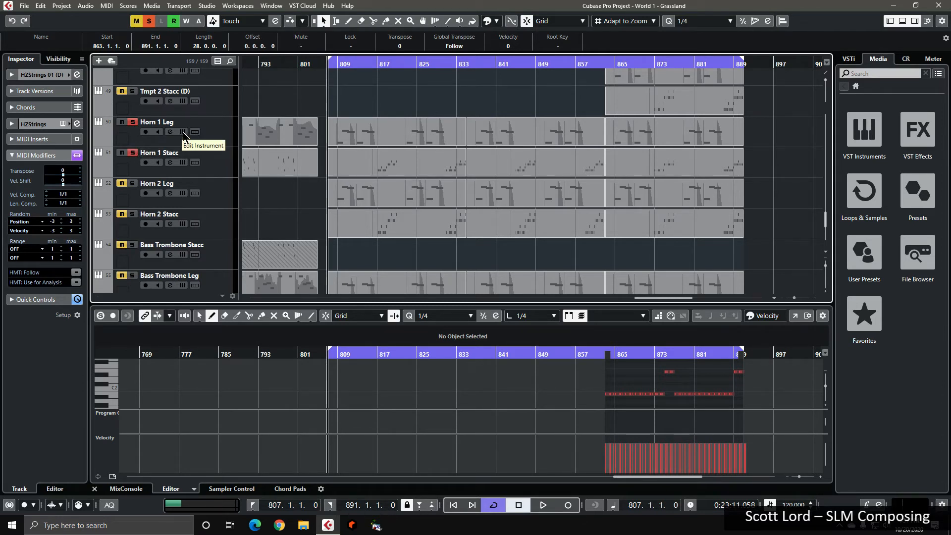
pyautogui.click(132, 153)
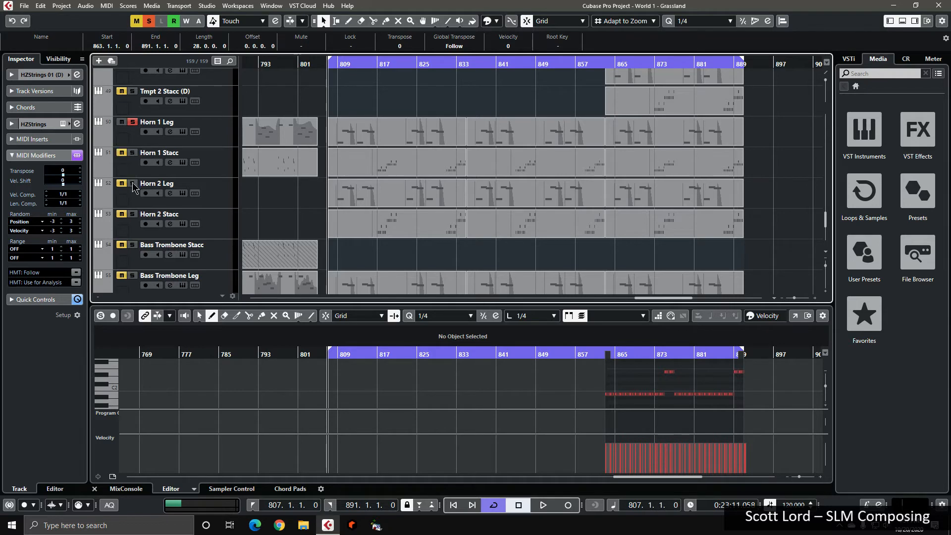
# Open the Horn 1 Leg instrument, review both its main and additional microphone signals, and close it.
pyautogui.click(183, 133)
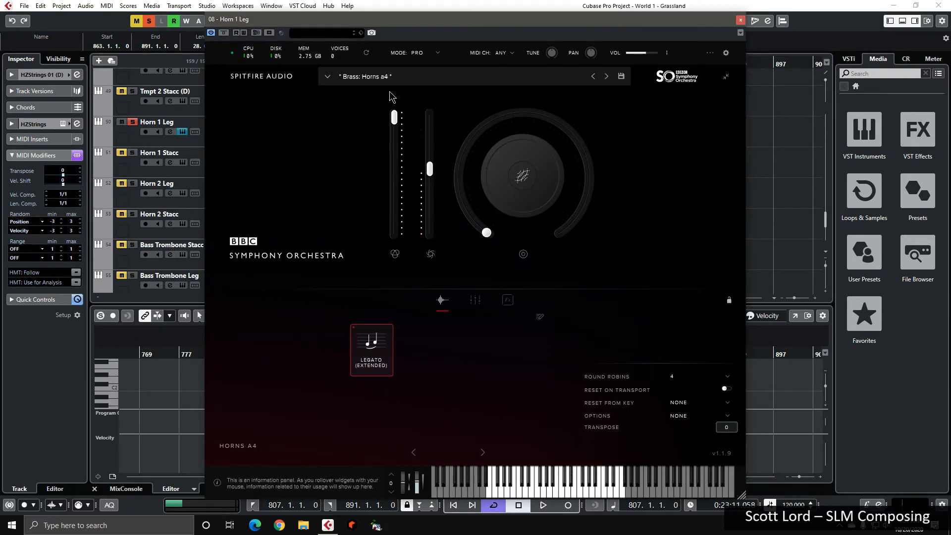
pyautogui.click(475, 300)
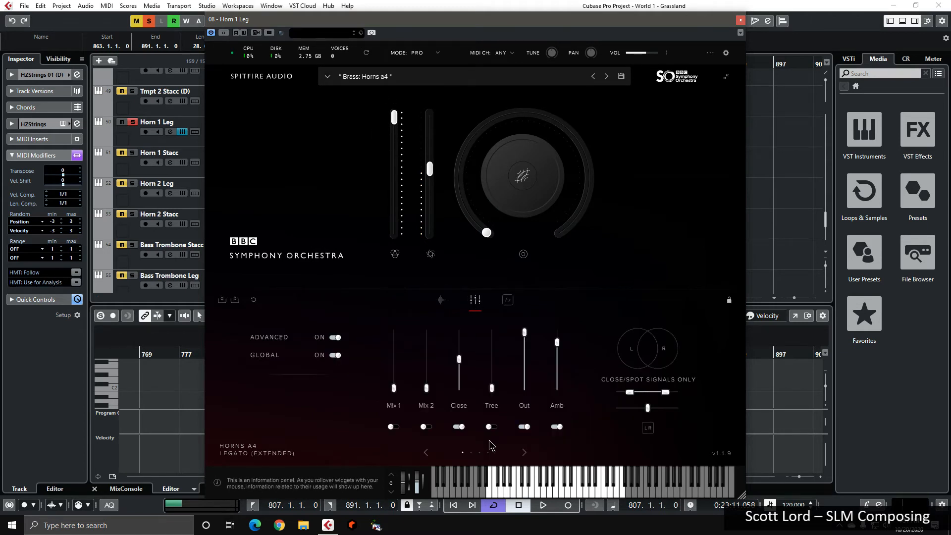
pyautogui.moveTo(461, 365)
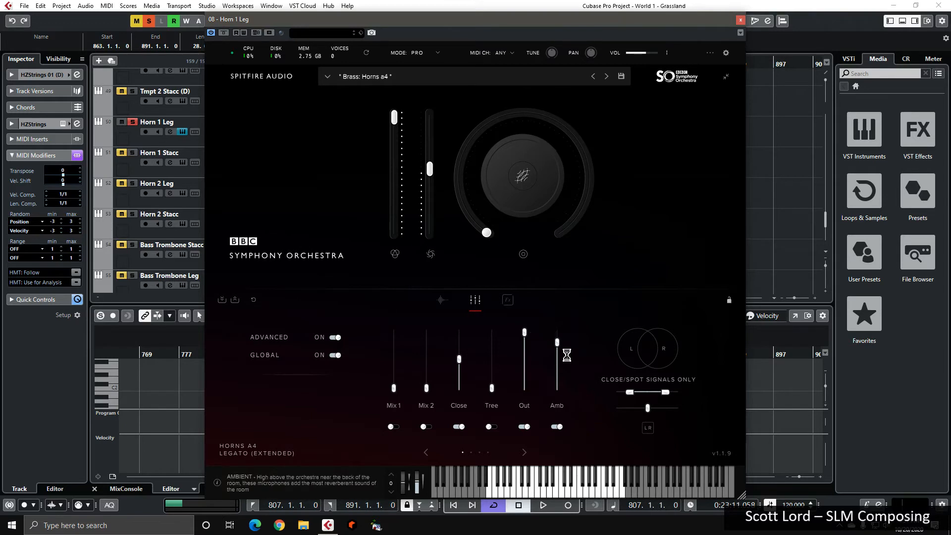
pyautogui.click(523, 453)
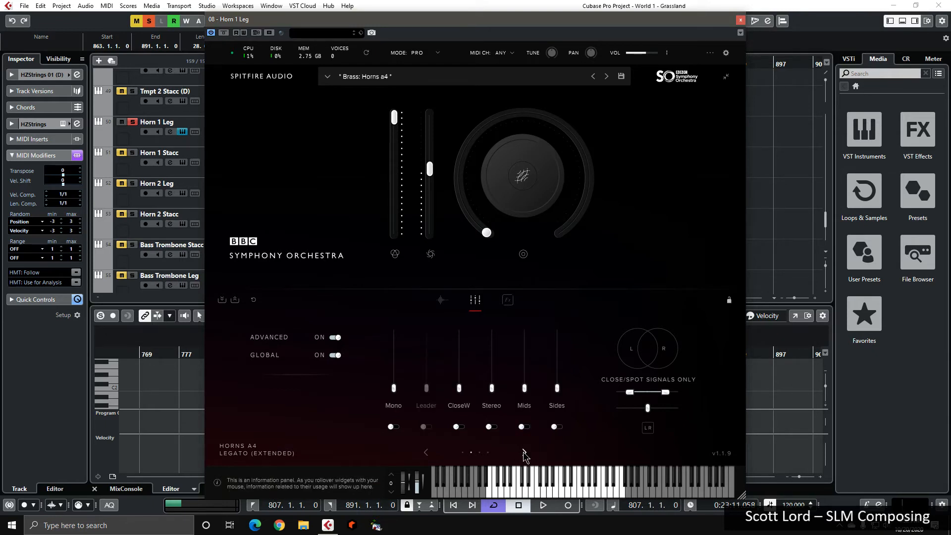
pyautogui.click(426, 452)
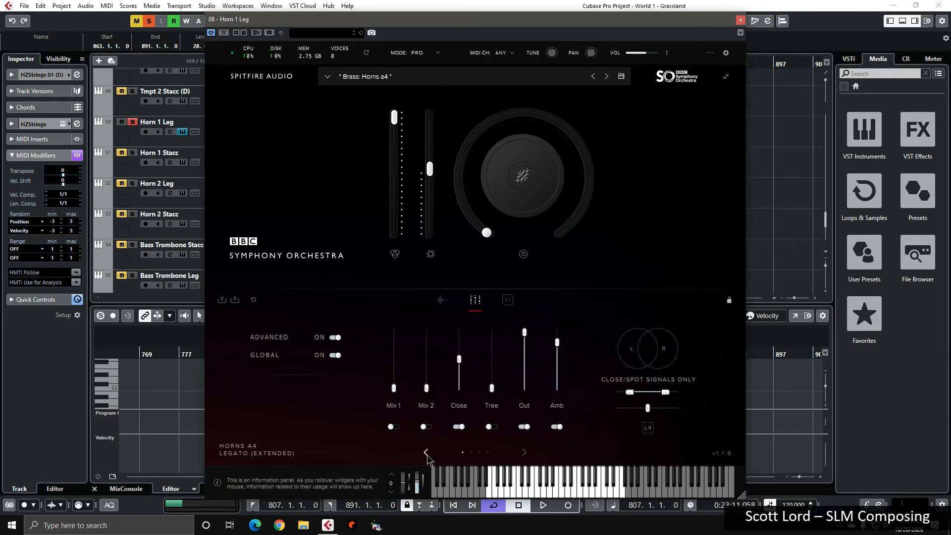
pyautogui.click(742, 21)
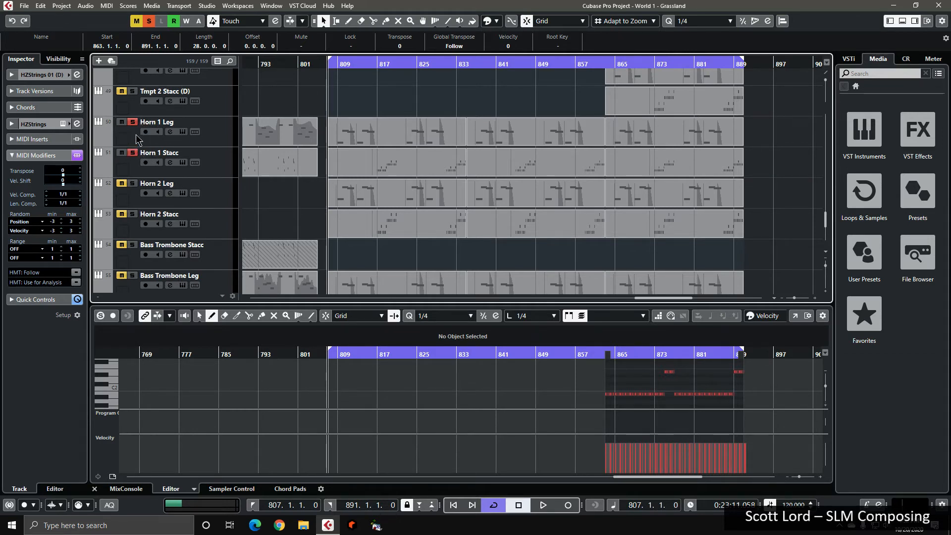
# Remove Horn 1 Stacc from the solo, play the Horn 1 Leg track alone, and show its bar 807 clip in the editor.
pyautogui.click(136, 152)
pyautogui.press('space')
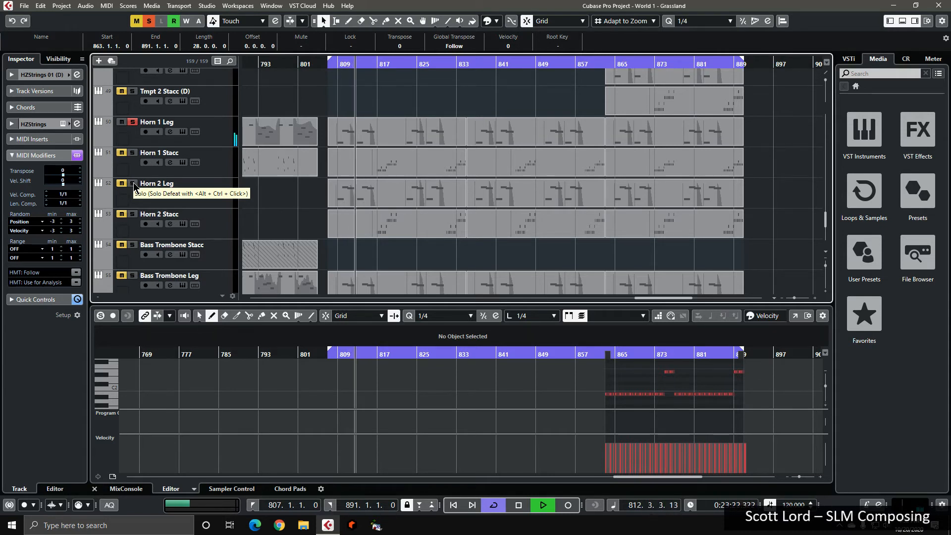
pyautogui.click(391, 128)
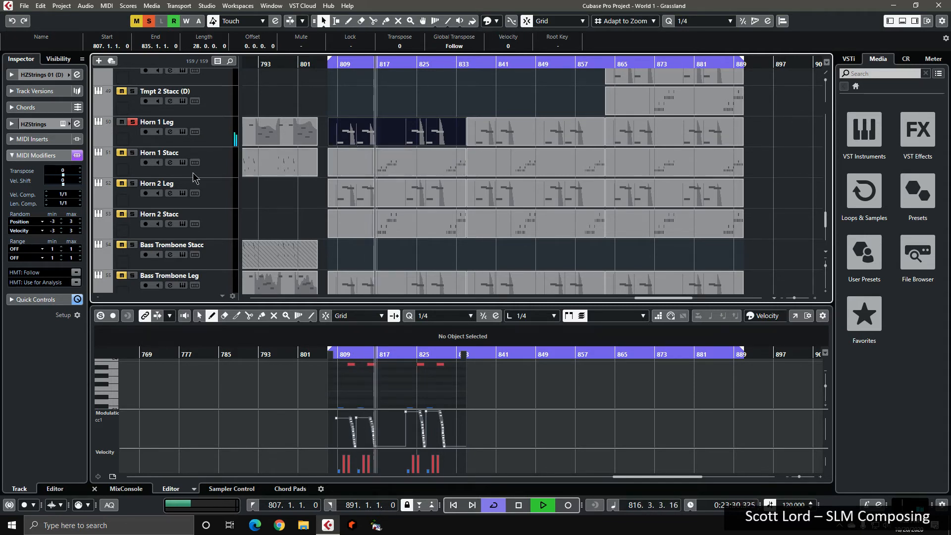
pyautogui.press('space')
# Solo Horn 2 Leg alongside Horn 1 Leg, play both from bar 809, and show the first Horn 2 Leg clip in the editor.
pyautogui.click(344, 65)
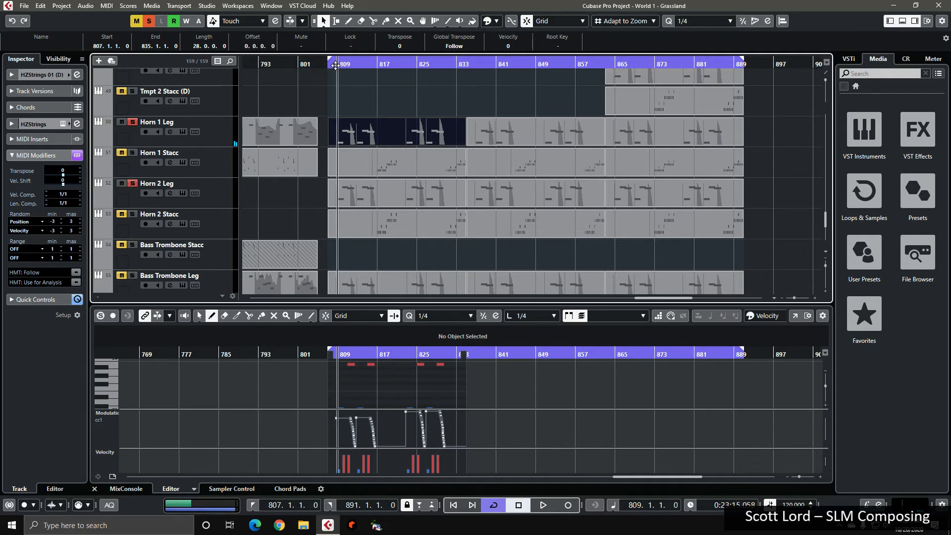
pyautogui.press('space')
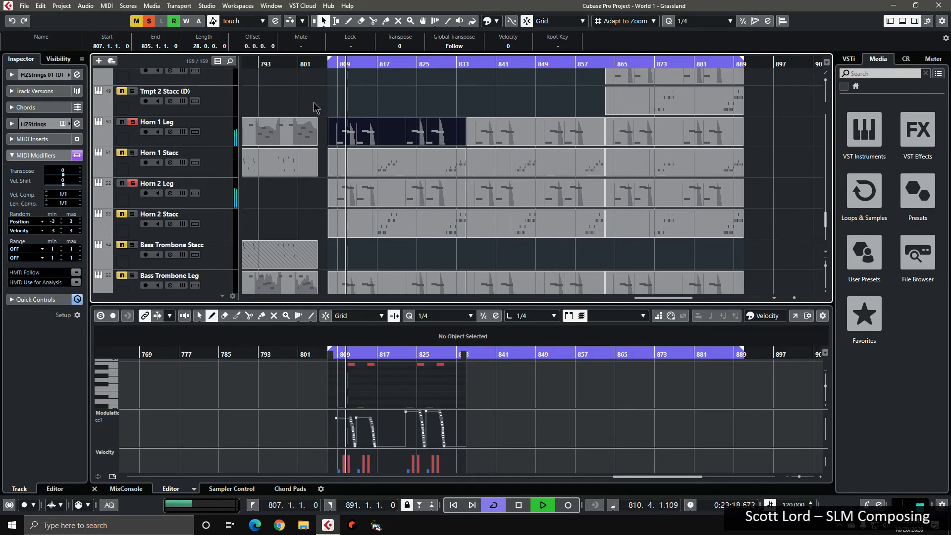
pyautogui.click(375, 199)
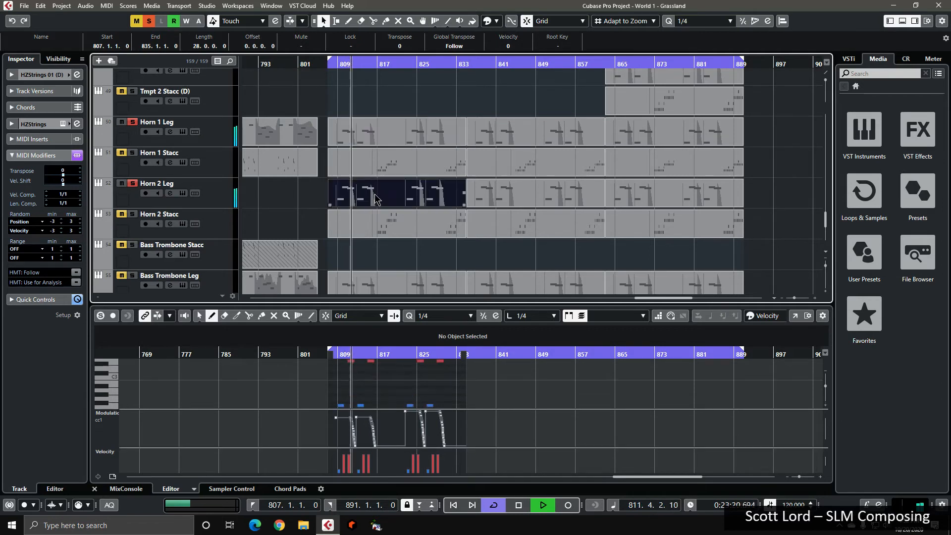
pyautogui.press('space')
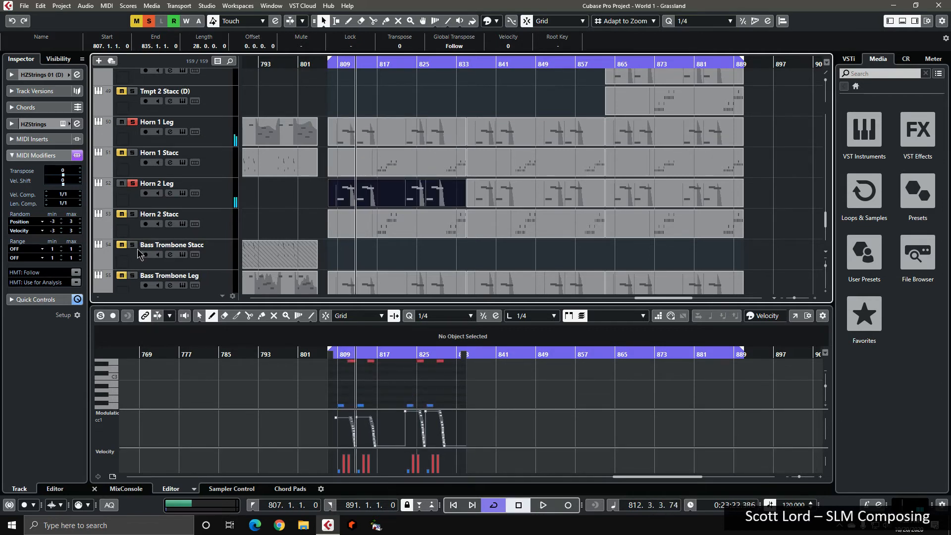
# Add Bass Trombone Leg to the soloed horn legato tracks and audition them together from bar 808.
pyautogui.scroll(-2, 189, 194)
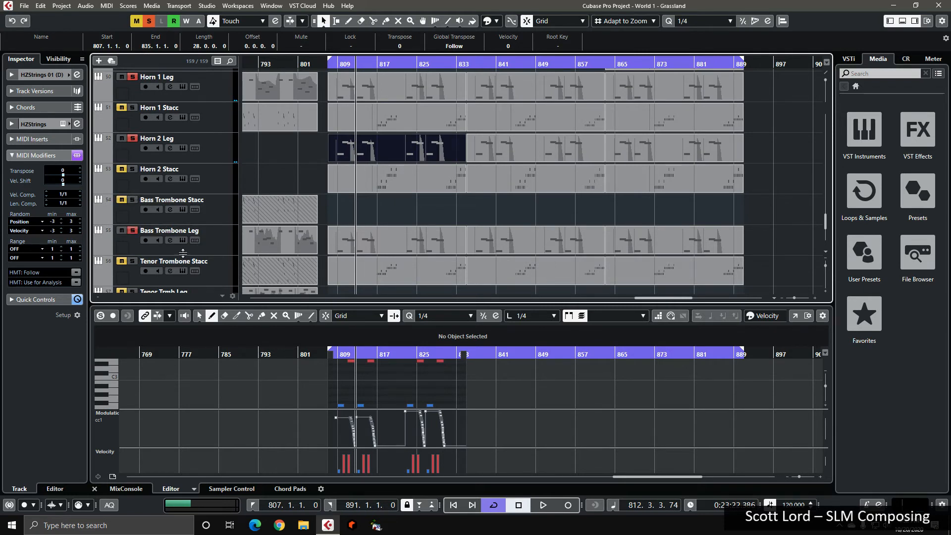
pyautogui.scroll(-2, 312, 128)
pyautogui.click(339, 66)
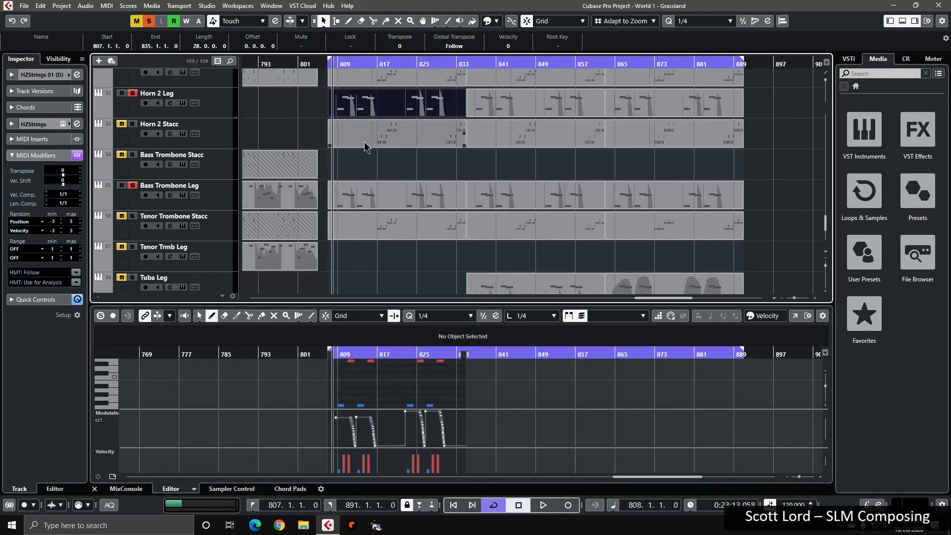
pyautogui.press('space')
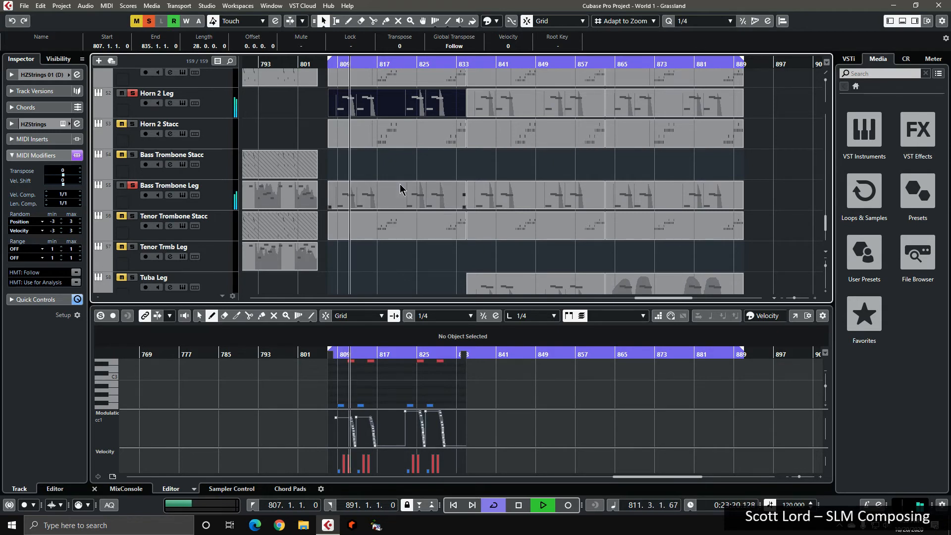
pyautogui.scroll(-2, 471, 156)
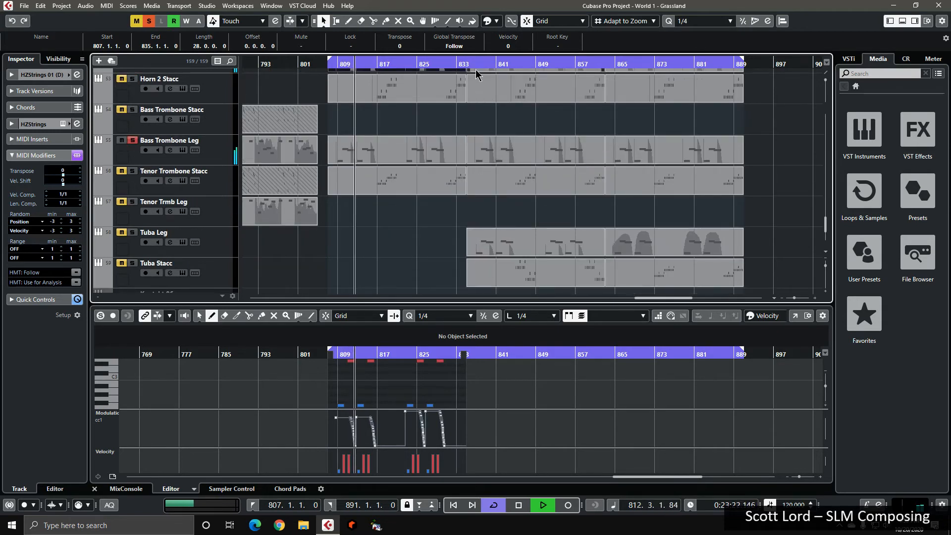
pyautogui.press('space')
# Add Tuba Leg to the soloed legato brass and audition the group from bar 835.
pyautogui.moveTo(469, 66); pyautogui.dragTo(471, 65)
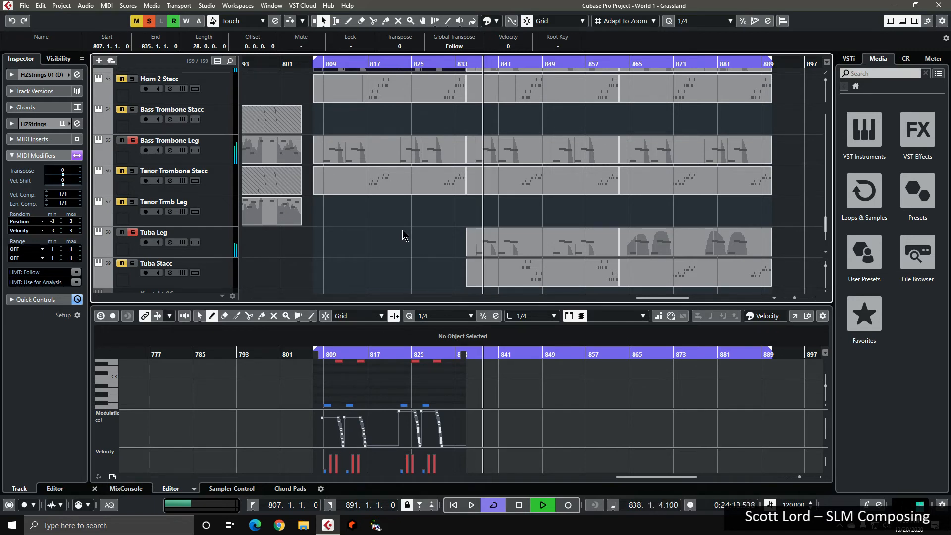
pyautogui.scroll(1, 402, 231)
pyautogui.scroll(4, 403, 231)
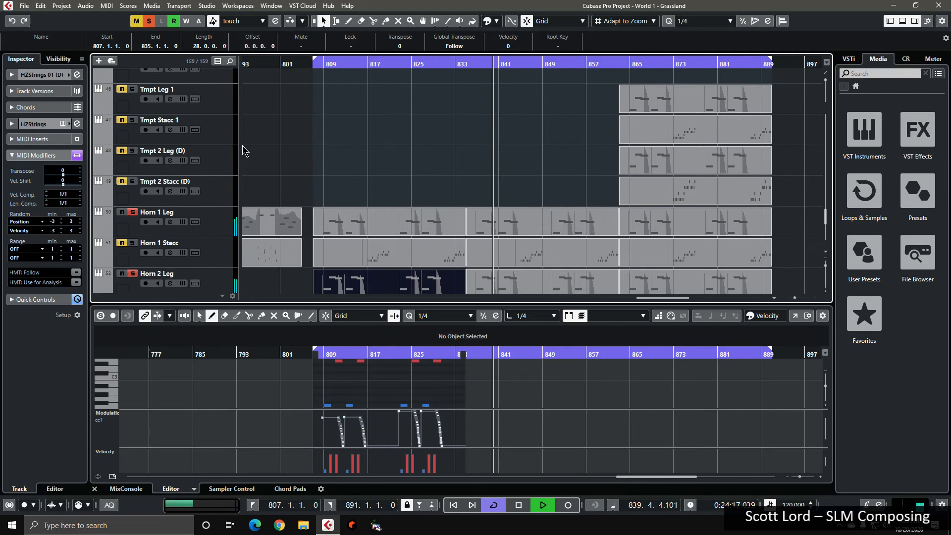
pyautogui.press('space')
# Add Tmpt Leg 1 and Tmpt 2 Leg (D) to the solo, review the Tmpt Leg 1 instrument, and audition from bar 863.
pyautogui.click(132, 89)
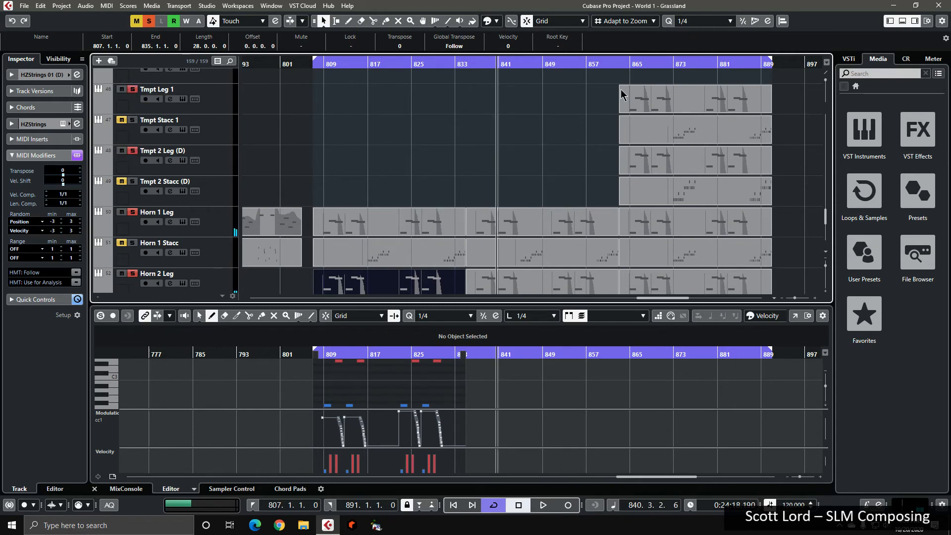
pyautogui.click(620, 65)
pyautogui.click(183, 99)
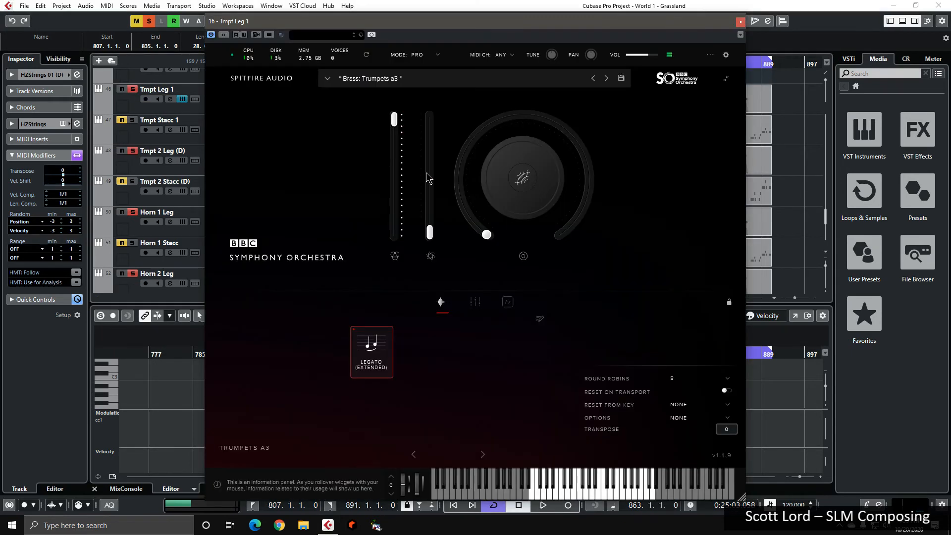
pyautogui.click(740, 22)
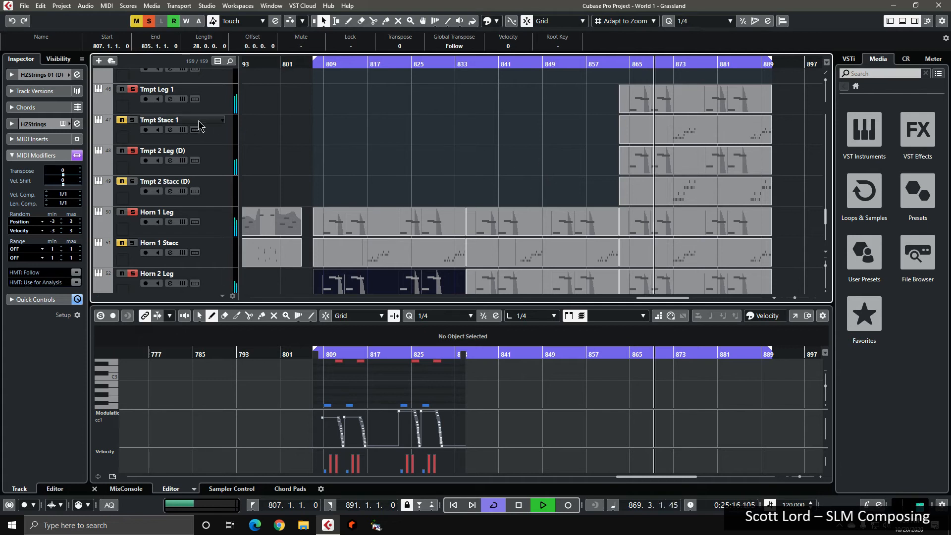
pyautogui.click(133, 119)
pyautogui.click(133, 120)
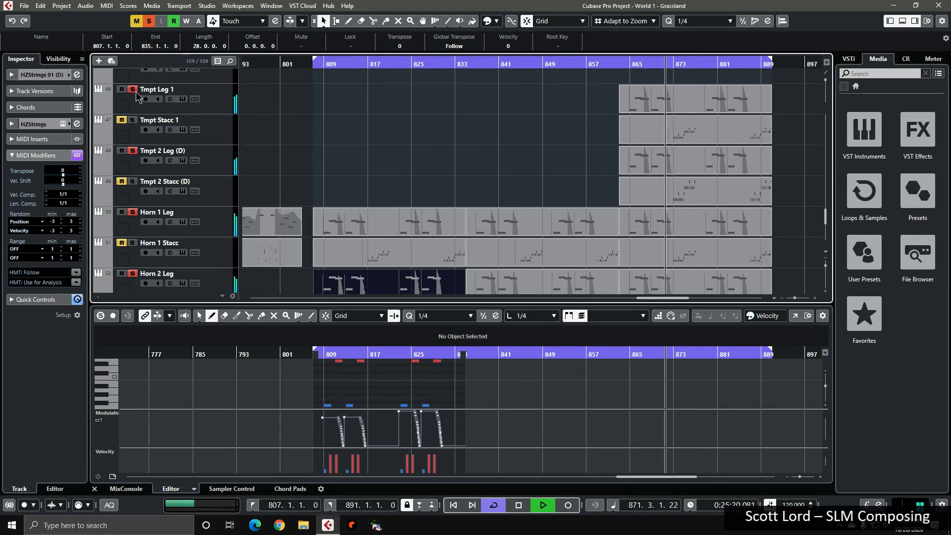
# Clear all solos, solo only Tmpt Stacc 1 and Tmpt 2 Stacc (D), and play them from just before bar 873.
pyautogui.click(149, 22)
pyautogui.press('space')
pyautogui.click(133, 120)
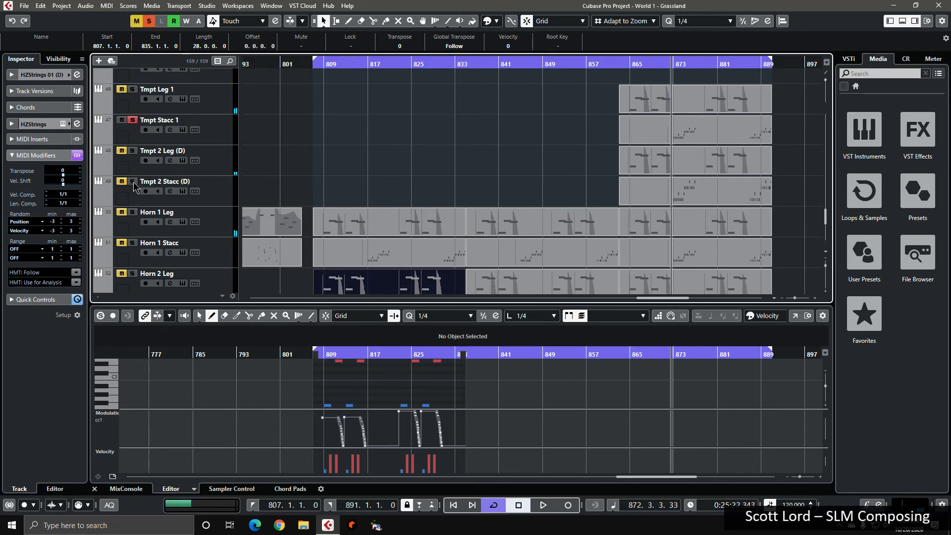
pyautogui.moveTo(666, 63); pyautogui.dragTo(660, 189)
pyautogui.press('space')
pyautogui.scroll(-2, 293, 193)
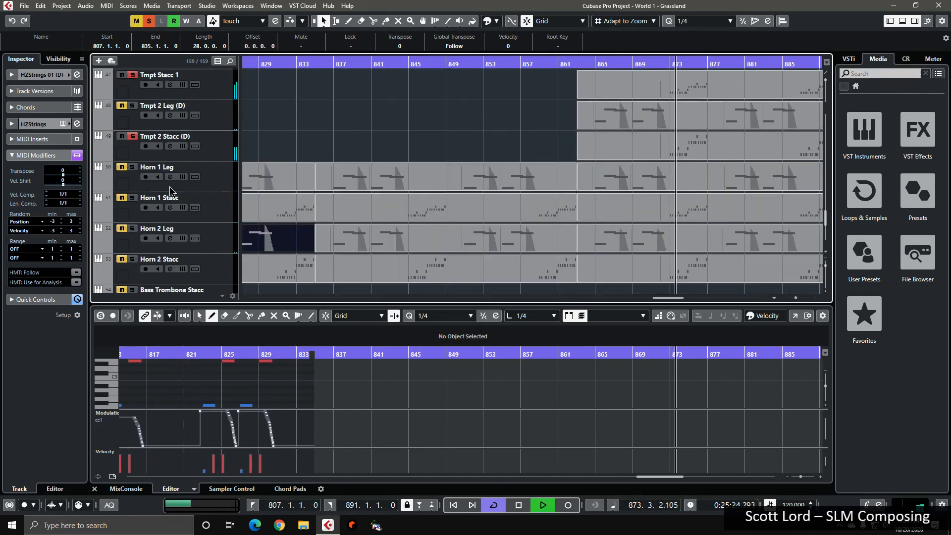
# Add Horn 1 Stacc, Horn 2 Stacc and Tenor Trombone Stacc to the solo during playback.
pyautogui.click(132, 198)
pyautogui.click(133, 259)
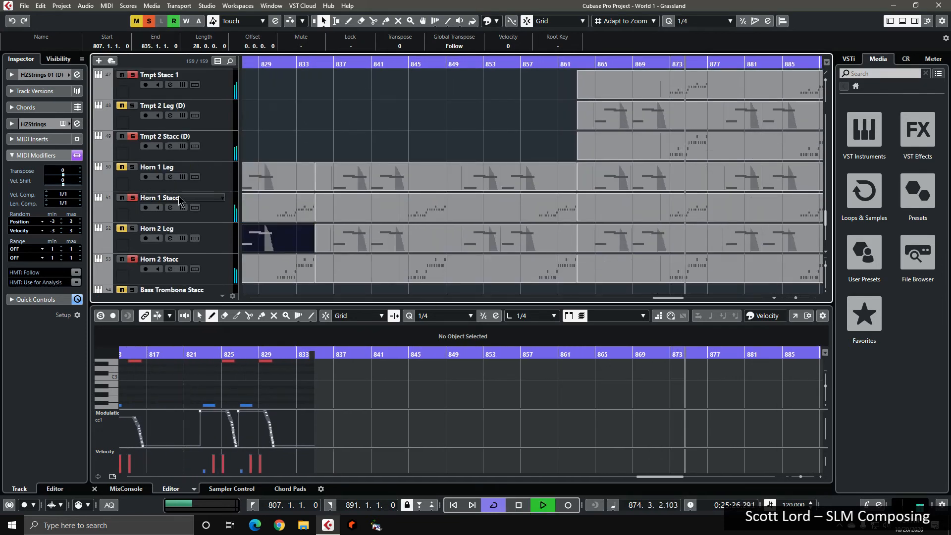
pyautogui.scroll(-3, 135, 235)
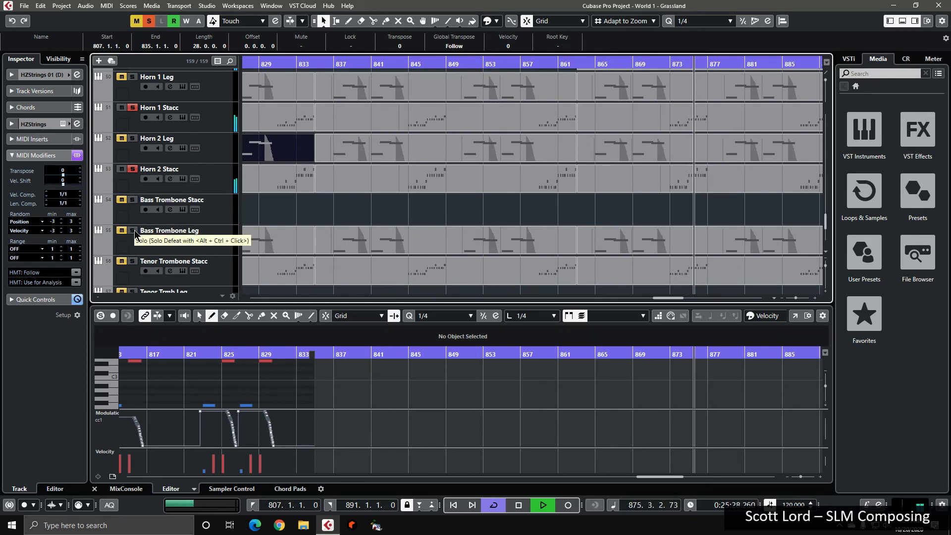
pyautogui.scroll(-2, 136, 233)
pyautogui.click(133, 217)
pyautogui.scroll(-2, 136, 223)
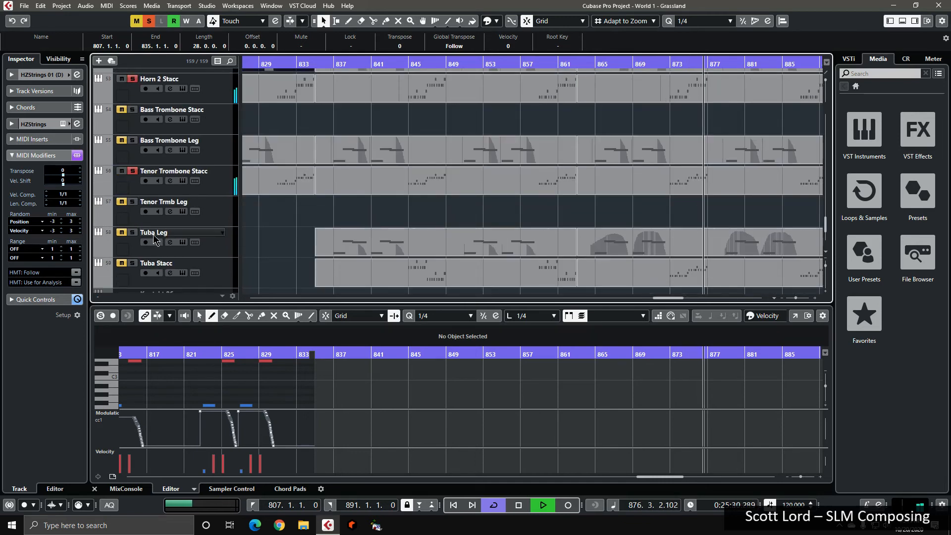
# Replay the staccato brass from around bar 859 with Tuba Stacc also soloed, and finish by stopping and clearing all solos.
pyautogui.click(580, 63)
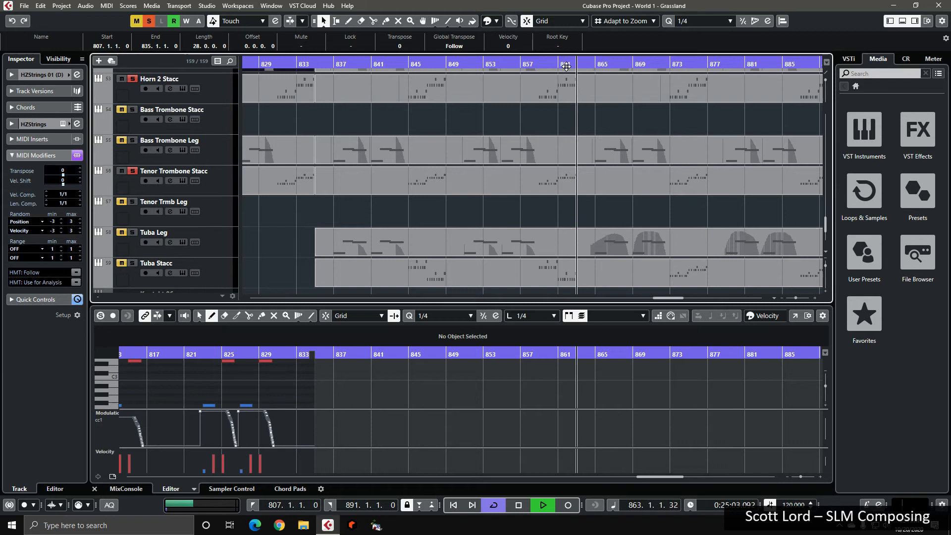
pyautogui.click(536, 64)
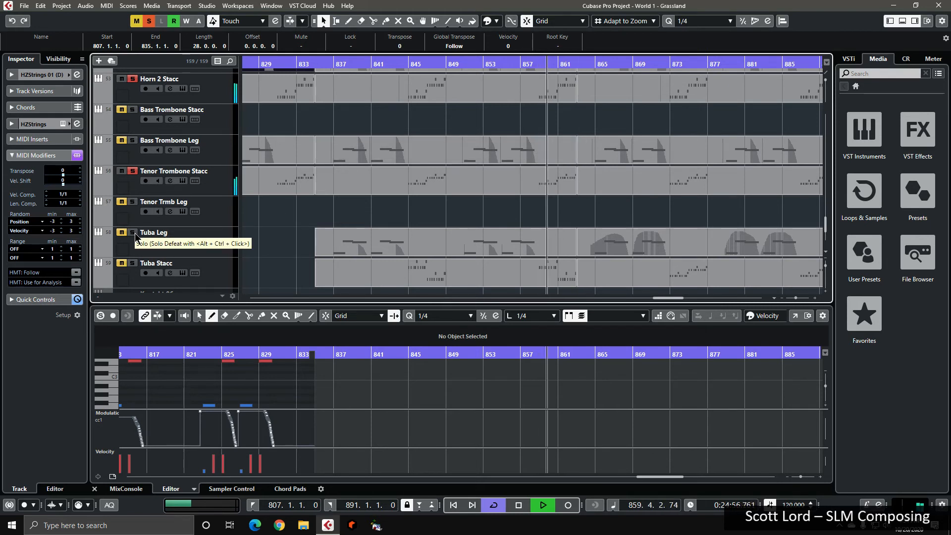
pyautogui.click(133, 263)
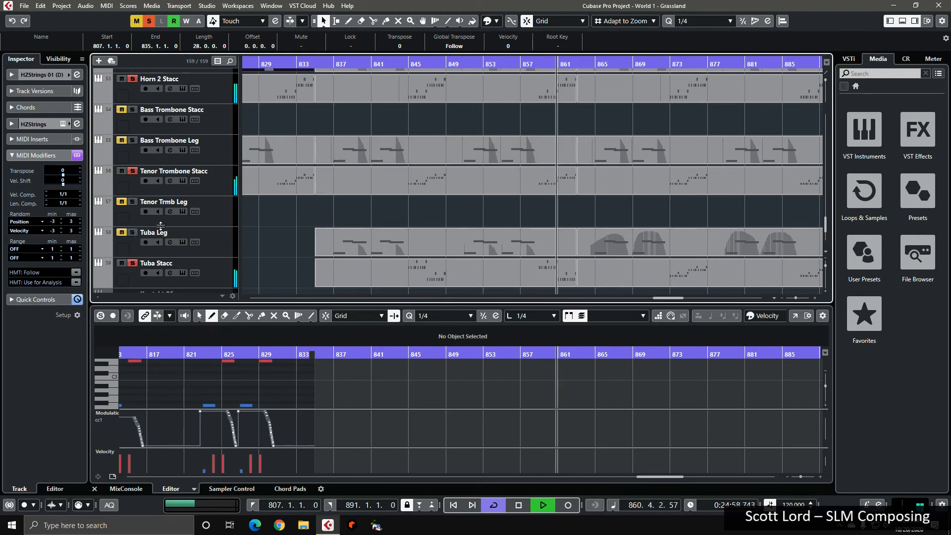
pyautogui.scroll(-2, 125, 108)
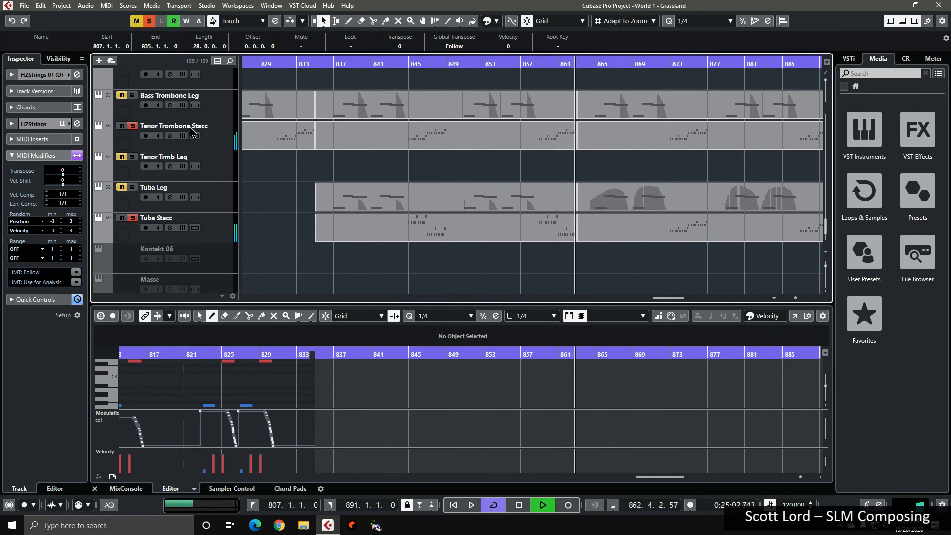
pyautogui.click(150, 22)
pyautogui.press('space')
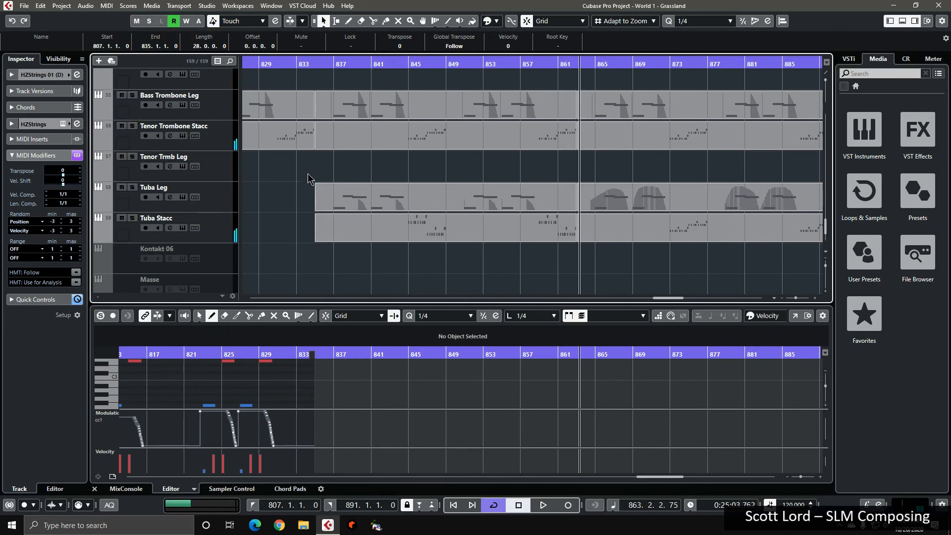
# Return the playhead to bar 807 and play the full unsoloed arrangement while viewing the cello and bass tracks.
pyautogui.scroll(4, 308, 179)
pyautogui.press('g')
pyautogui.press('g')
pyautogui.press('g')
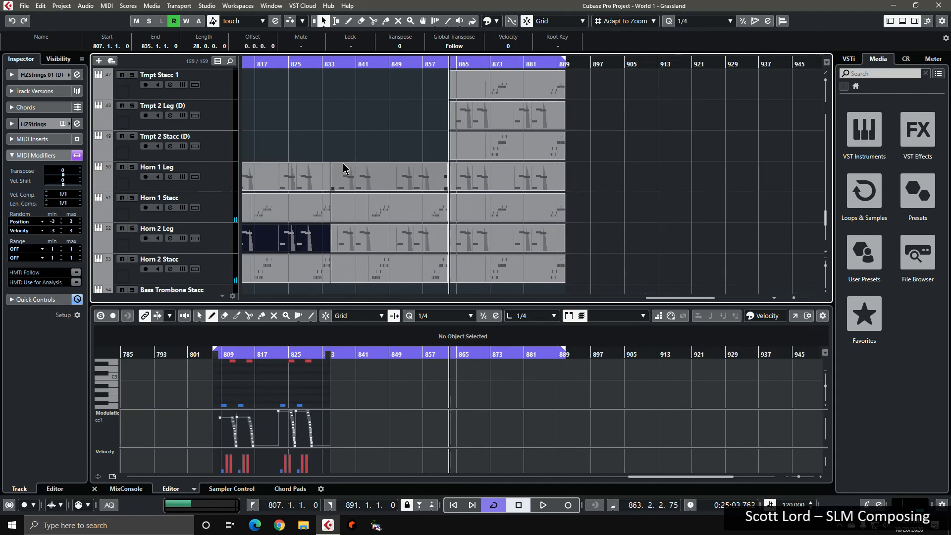
pyautogui.press('g')
pyautogui.click(276, 64)
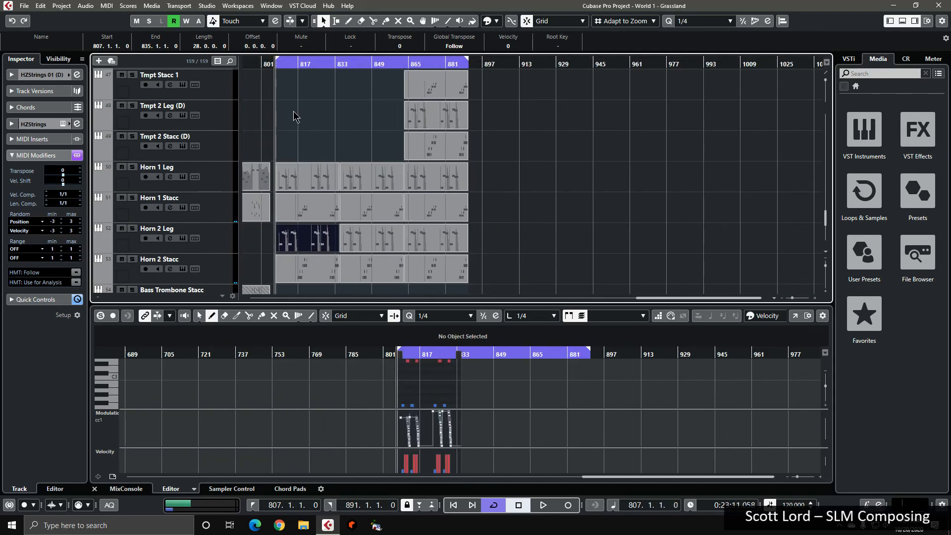
pyautogui.scroll(-7, 313, 163)
pyautogui.scroll(4, 314, 163)
pyautogui.scroll(-10, 312, 163)
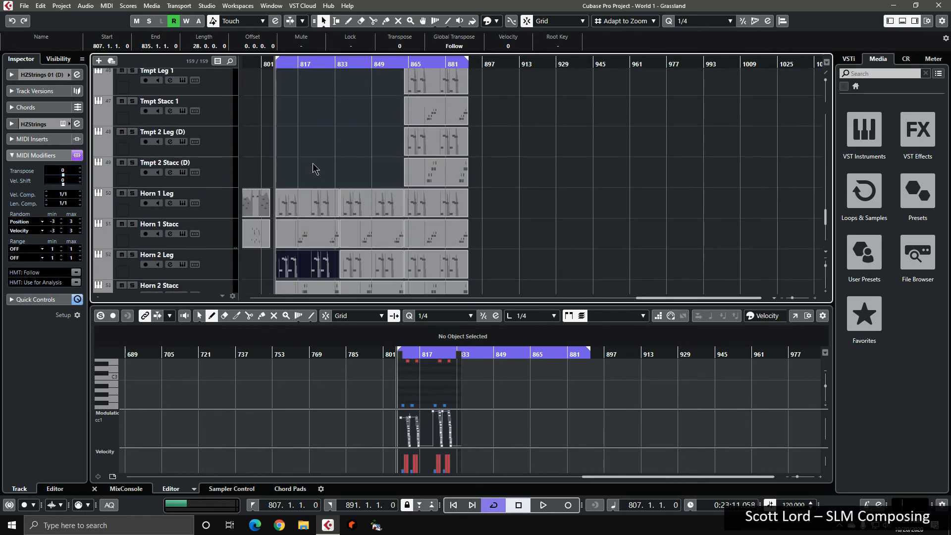
pyautogui.scroll(20, 310, 159)
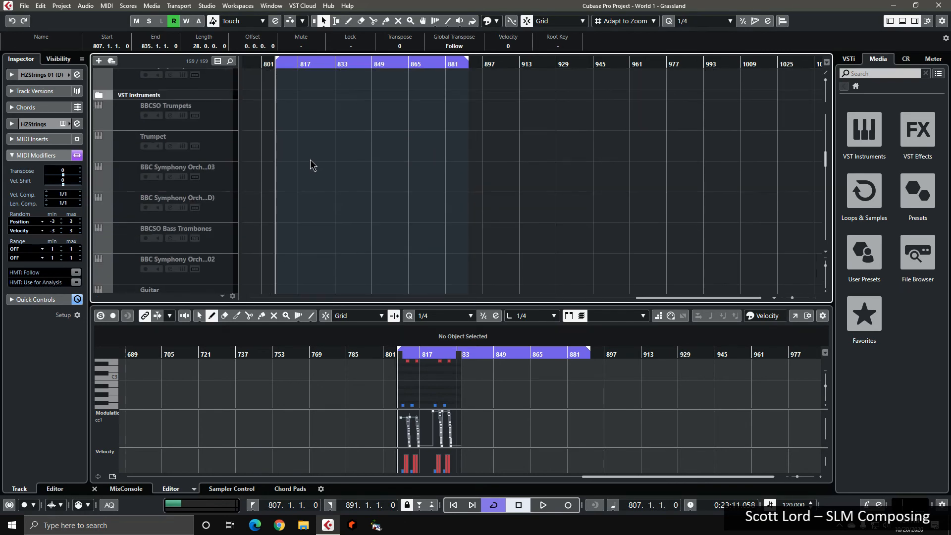
pyautogui.press('space')
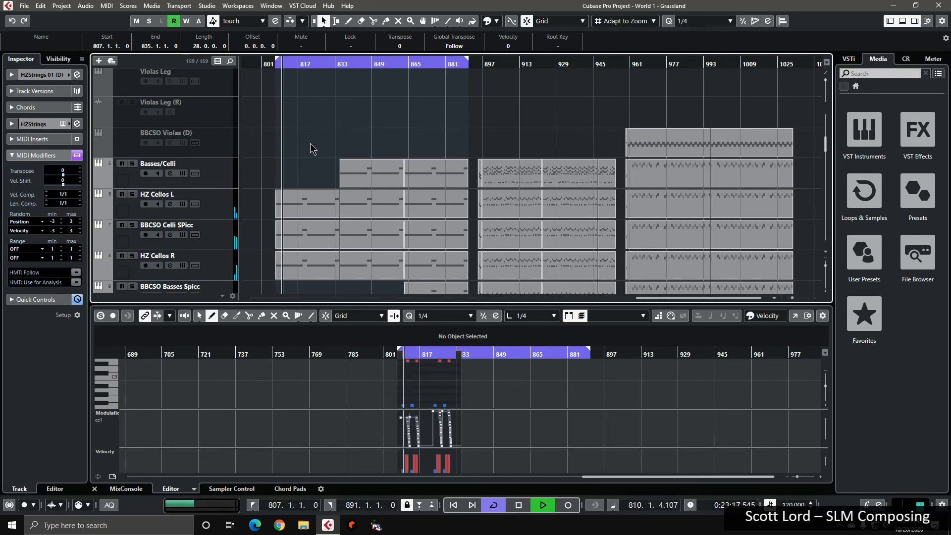
pyautogui.scroll(-2, 185, 173)
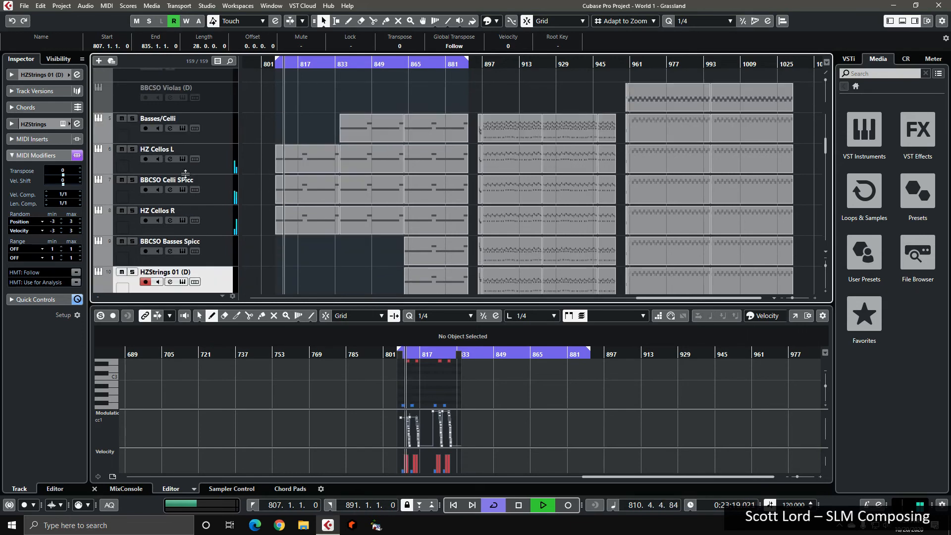
# Review the Basses/Celli instrument's Kontakt patches, close it, and open the BBCSO Celli SPicc instrument.
pyautogui.click(183, 128)
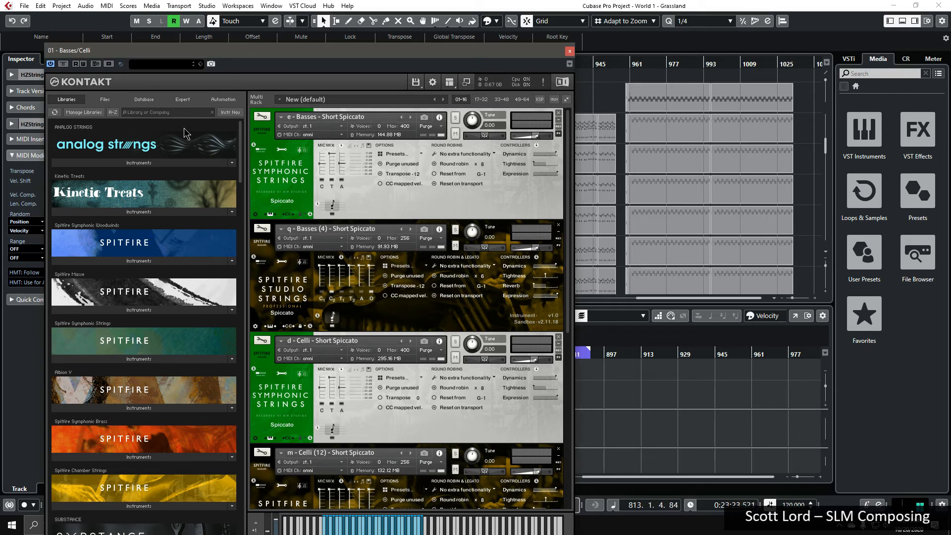
pyautogui.click(569, 51)
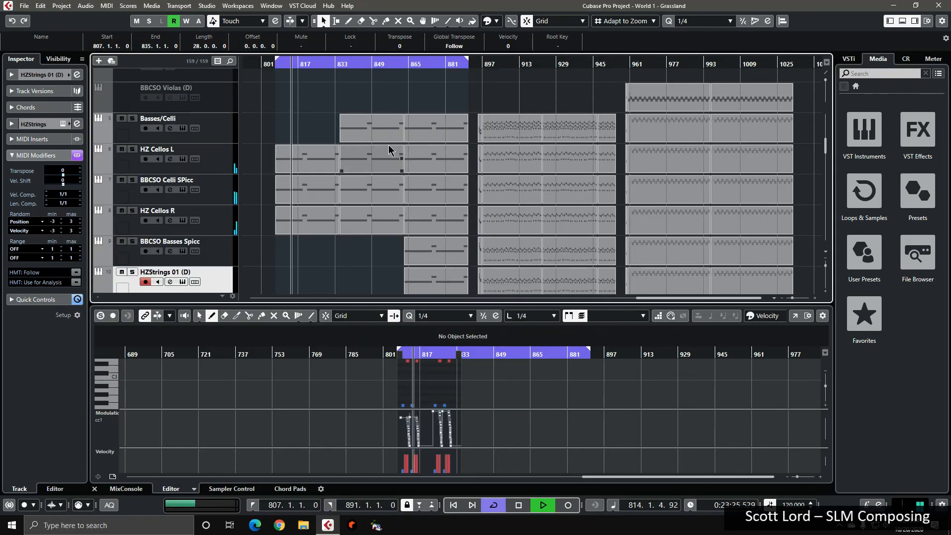
pyautogui.click(183, 190)
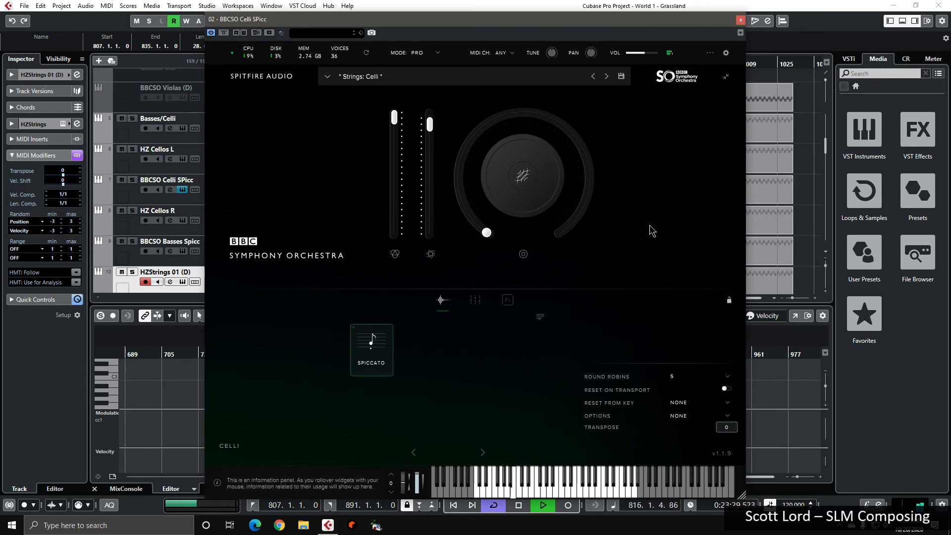
# Close the BBCSO Celli SPicc instrument, and briefly open and close MixConsole 2 while the arrangement plays.
pyautogui.click(741, 20)
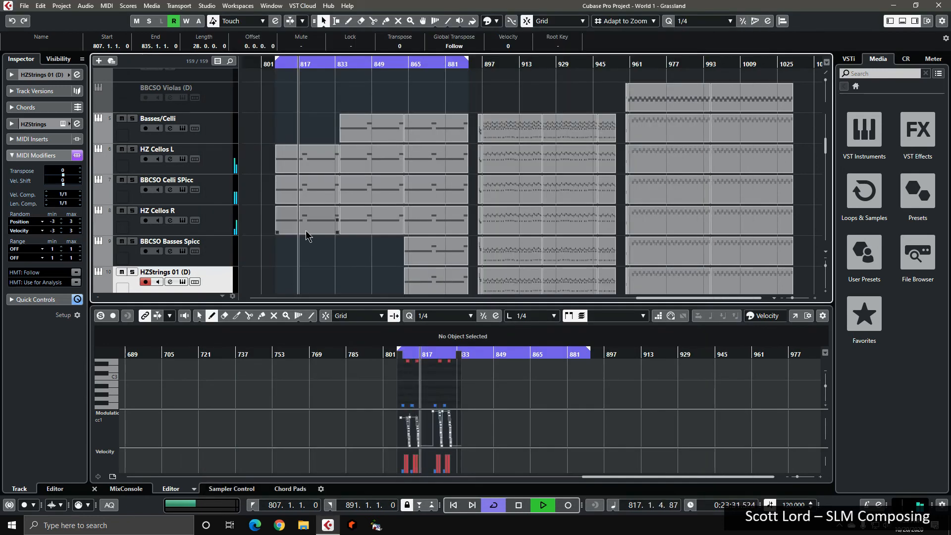
pyautogui.scroll(-10, 304, 232)
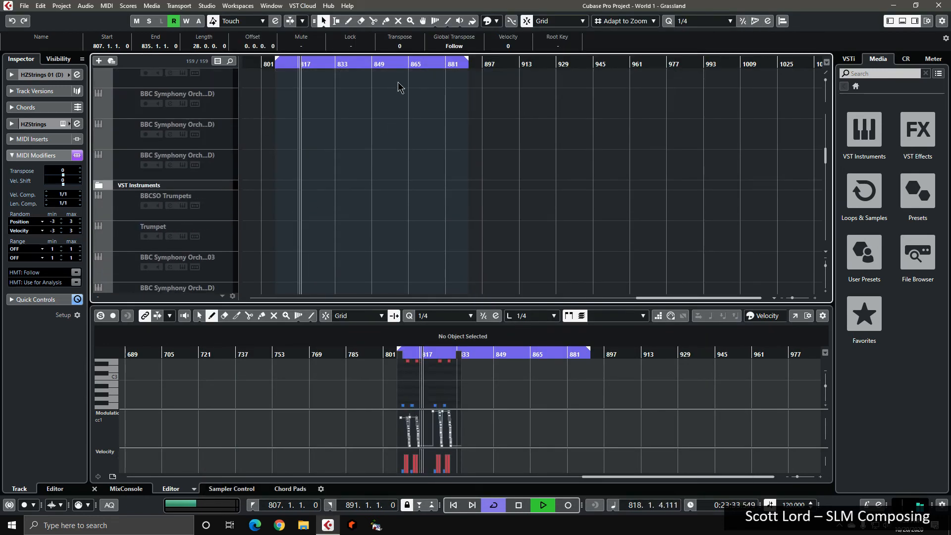
pyautogui.click(207, 6)
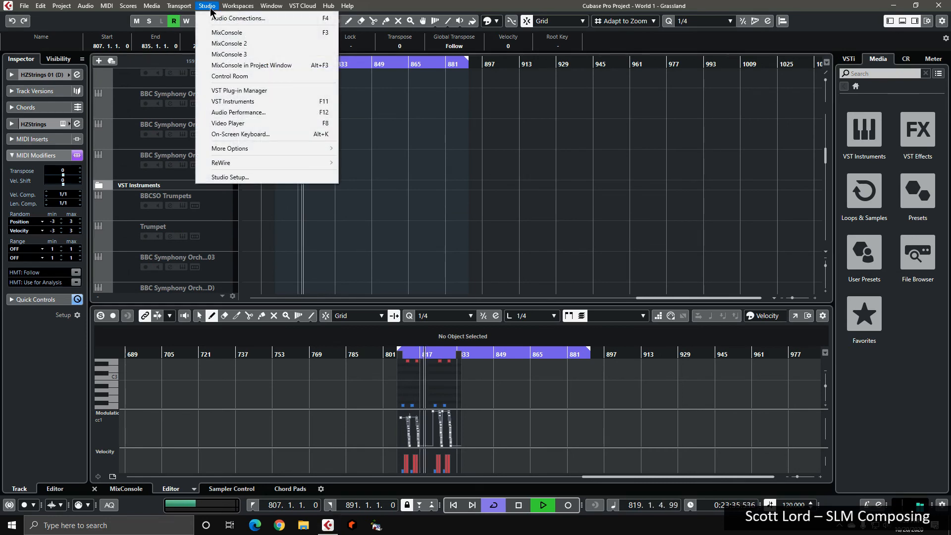
pyautogui.click(220, 45)
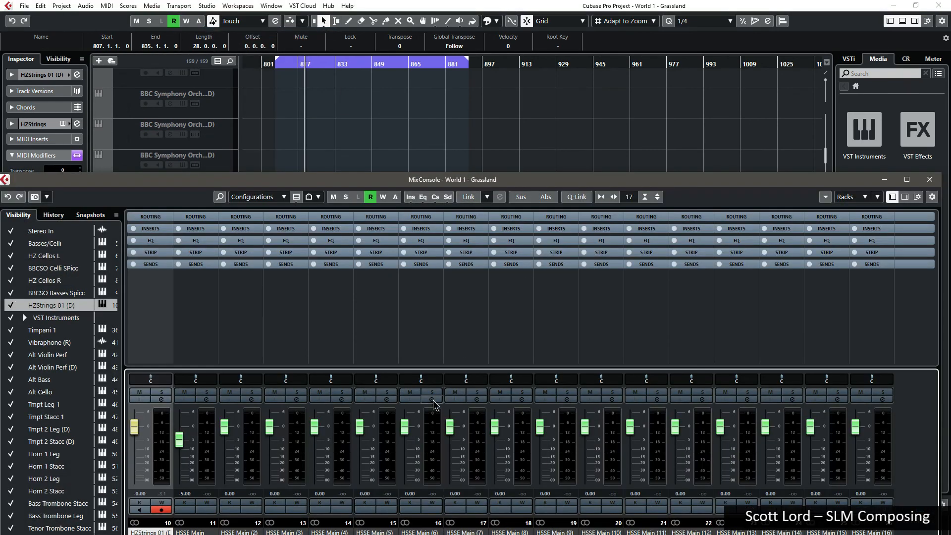
pyautogui.click(930, 180)
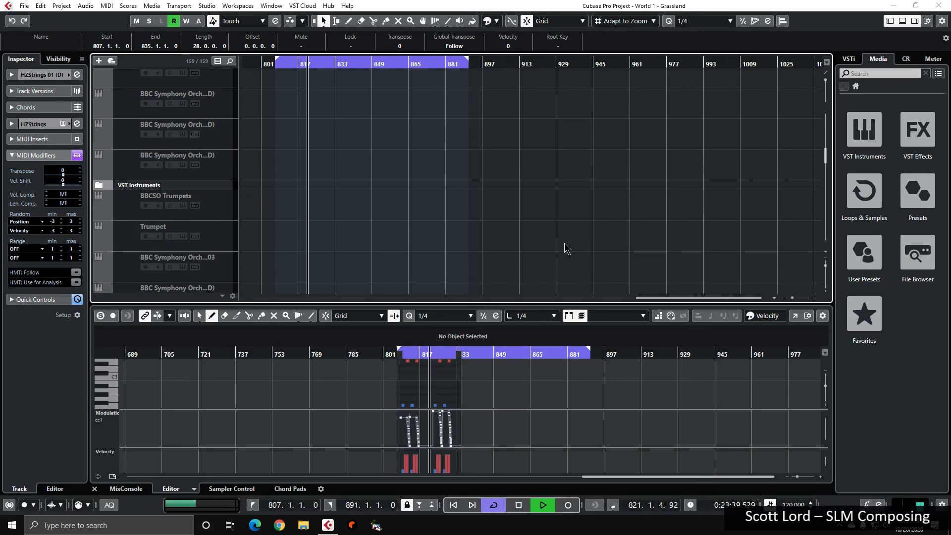
# Select the Timpani 1 part starting at bar 807 to show its notes in the lower editor.
pyautogui.scroll(-5, 267, 216)
pyautogui.scroll(10, 285, 216)
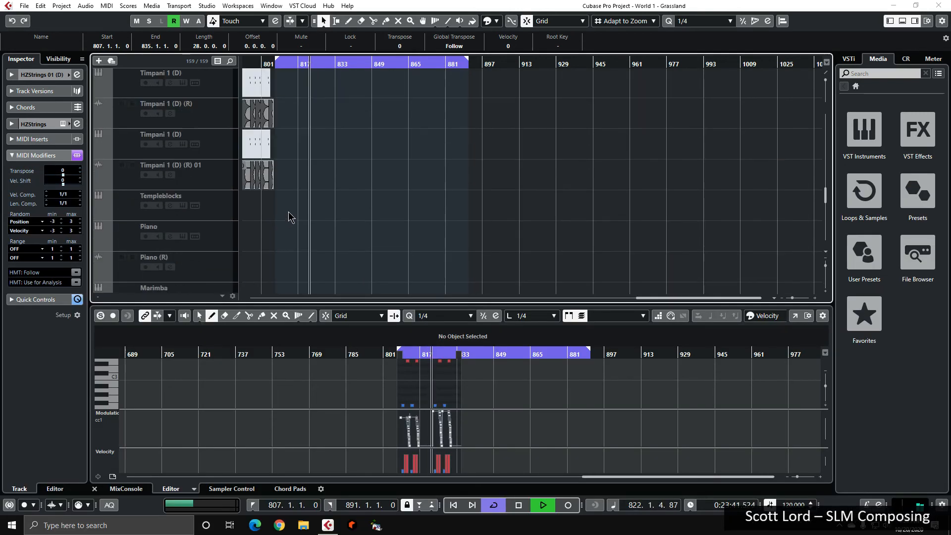
pyautogui.click(292, 235)
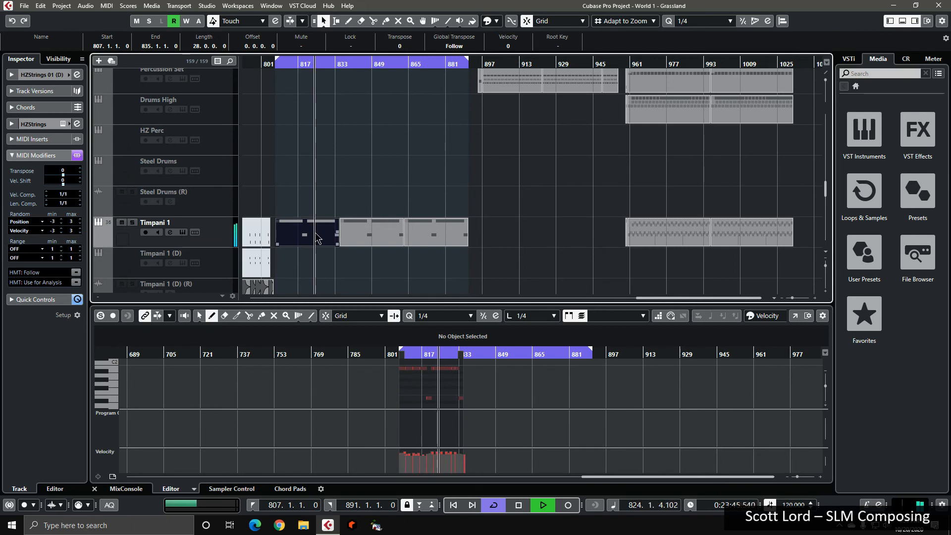
# Examine the Timpani 1 part's notes and velocities from bar 807 to 835 up close during playback.
pyautogui.click(383, 335)
pyautogui.scroll(3, 588, 249)
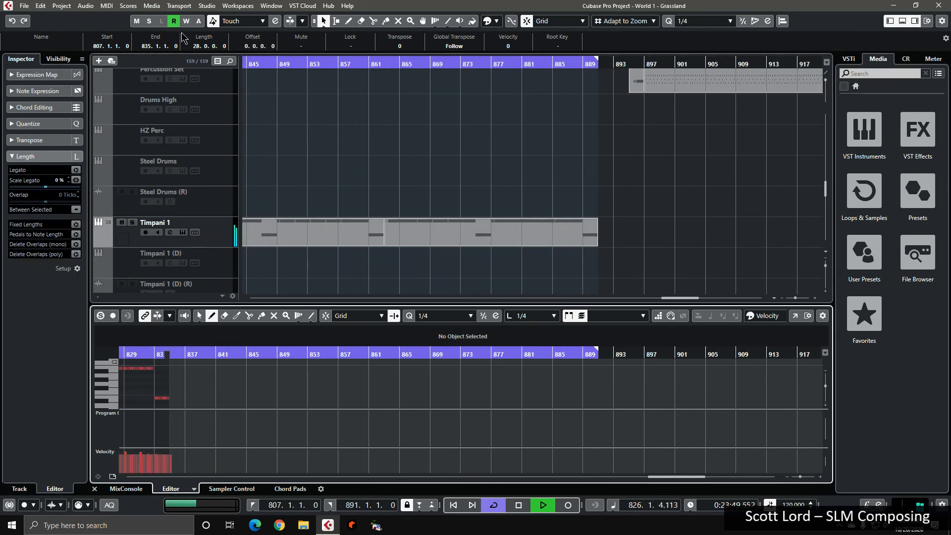
pyautogui.click(214, 21)
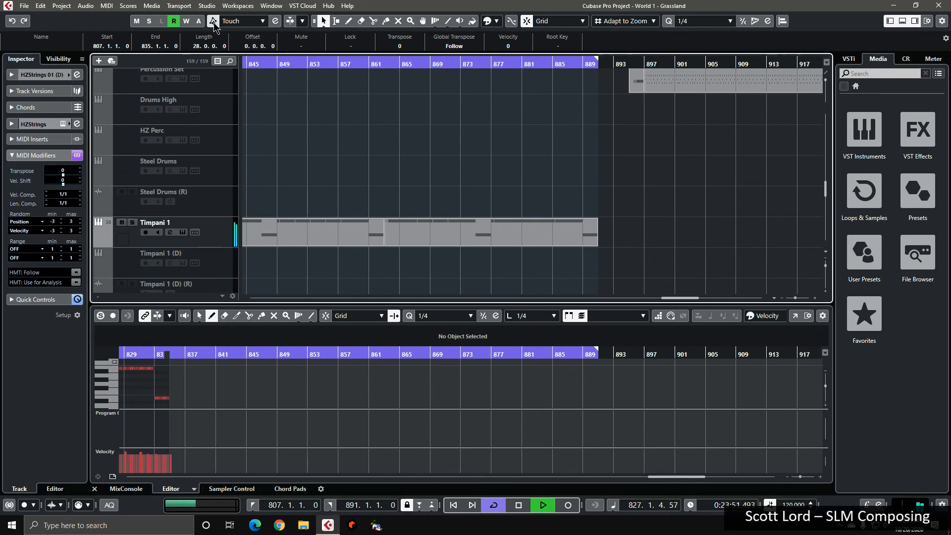
pyautogui.click(214, 22)
pyautogui.moveTo(670, 298); pyautogui.dragTo(653, 301)
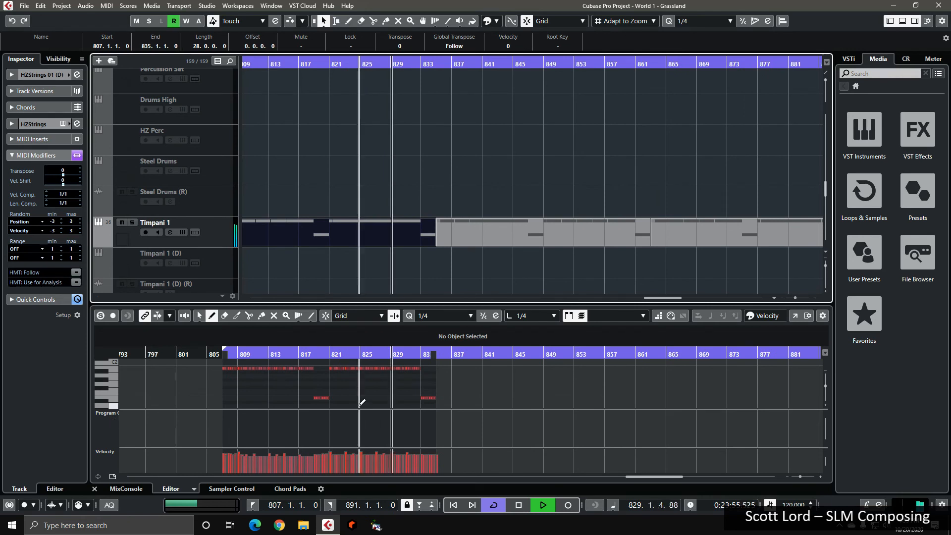
pyautogui.scroll(1, 361, 405)
pyautogui.click(160, 326)
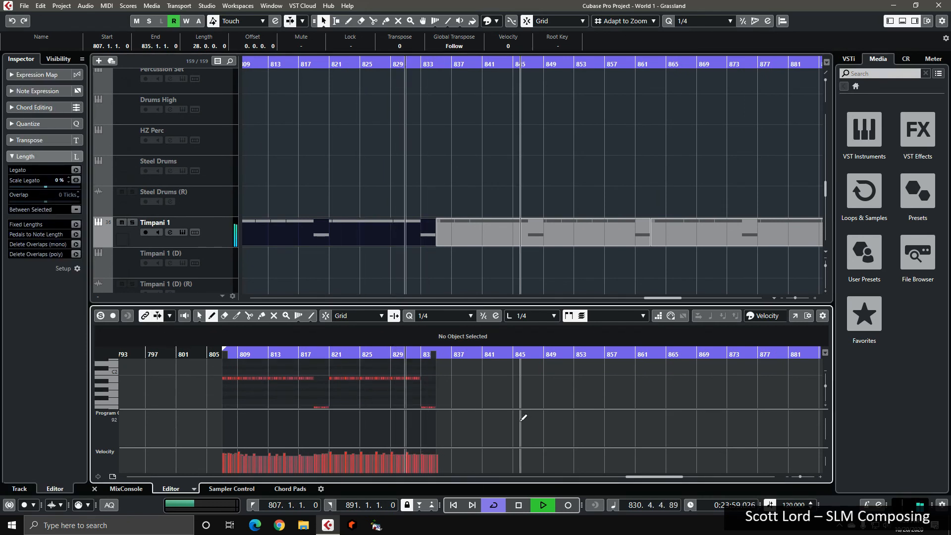
pyautogui.click(323, 21)
pyautogui.click(331, 32)
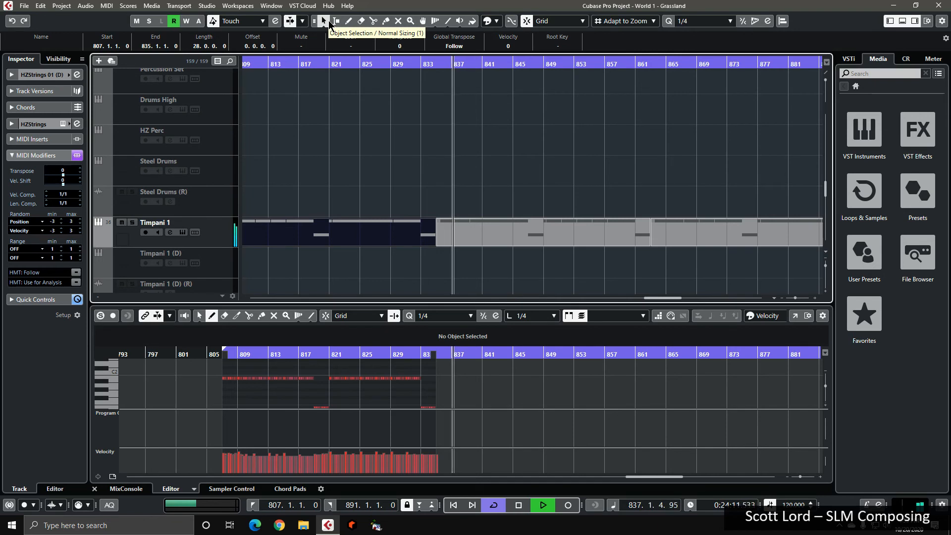
# Open the Stereo Out channel settings and its Reason Rack Plugin insert.
pyautogui.scroll(10, 301, 102)
pyautogui.scroll(10, 300, 101)
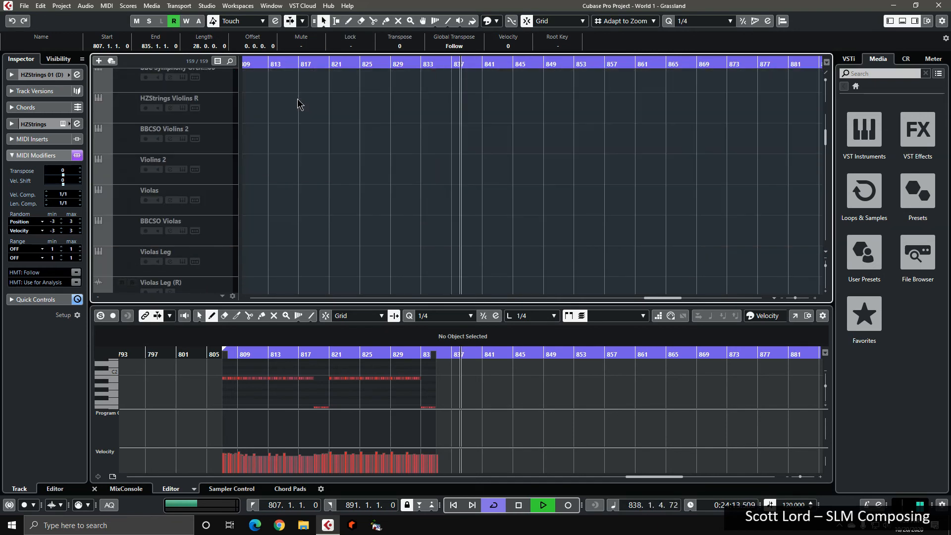
pyautogui.click(151, 124)
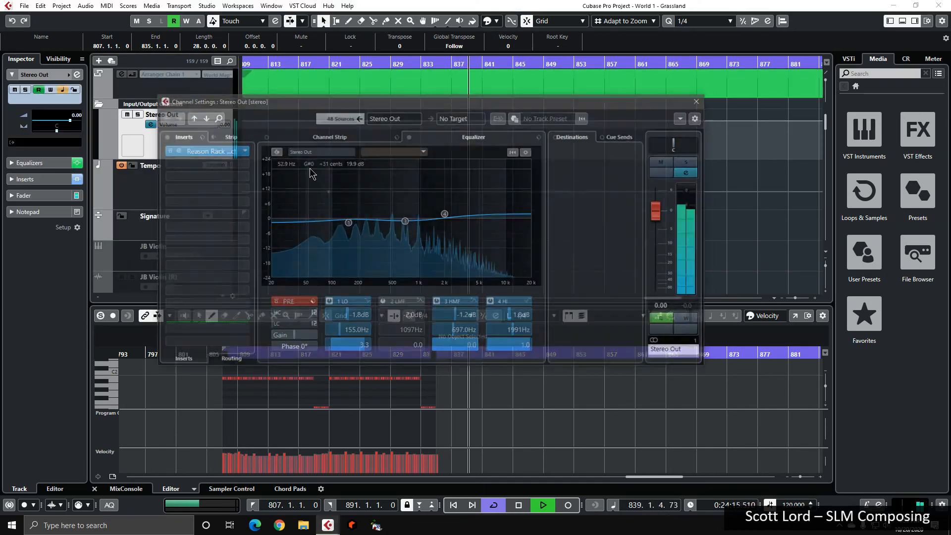
pyautogui.click(220, 151)
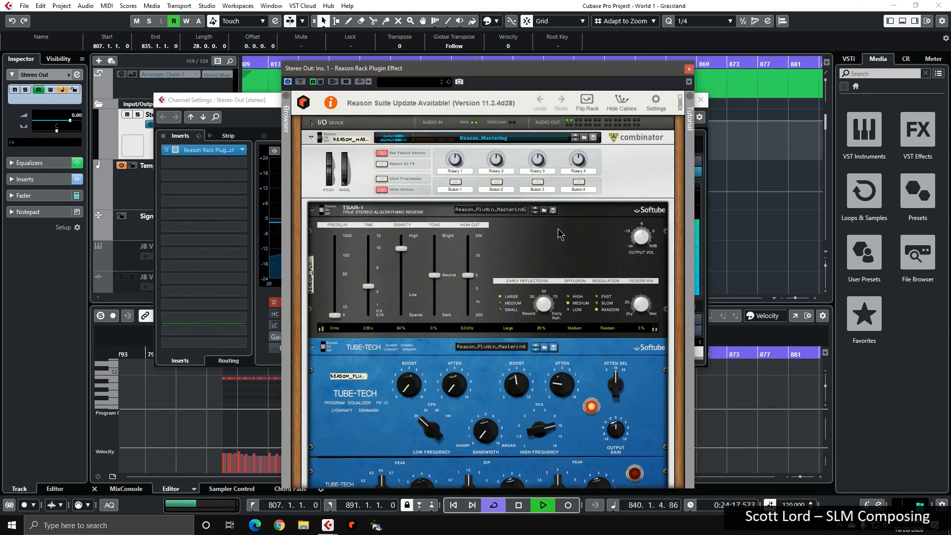
# Look through the Reason Rack's TSAR-1 and Tube-Tech devices, and place its window beside the Stereo Out channel settings.
pyautogui.click(637, 176)
pyautogui.scroll(-4, 573, 270)
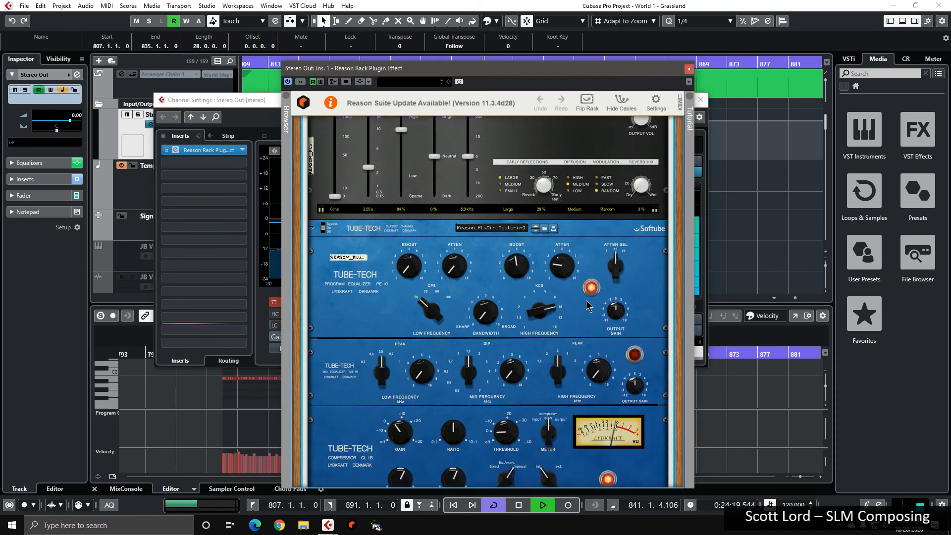
pyautogui.scroll(-3, 591, 293)
pyautogui.scroll(-2, 545, 307)
pyautogui.scroll(3, 497, 317)
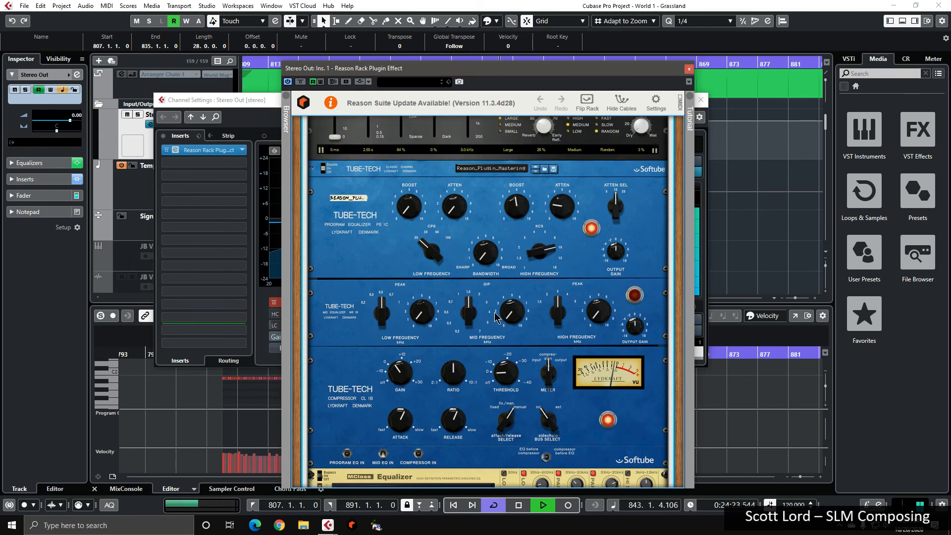
pyautogui.moveTo(396, 68); pyautogui.dragTo(593, 48)
pyautogui.moveTo(371, 110); pyautogui.dragTo(229, 166)
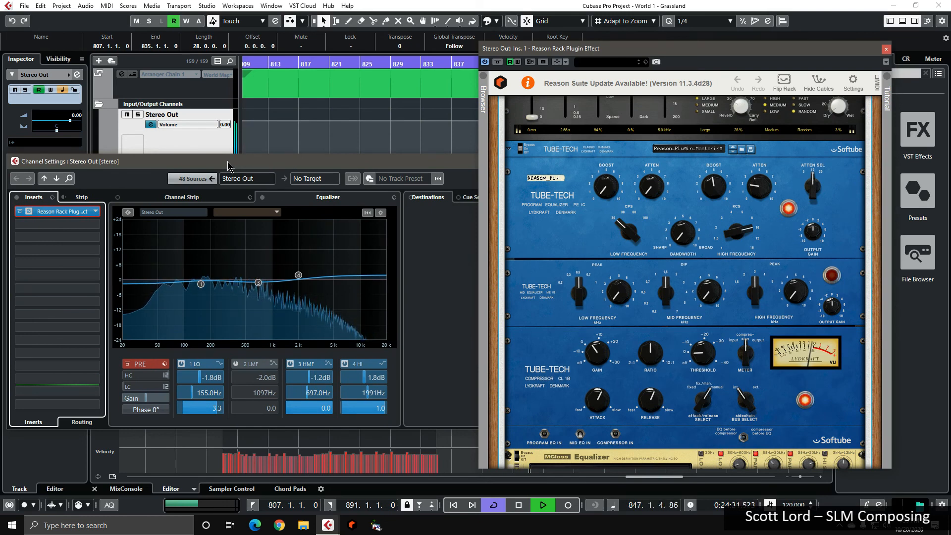
# Close the channel settings and Reason Rack windows, go back to the low strings tracks and stop playback.
pyautogui.press('e')
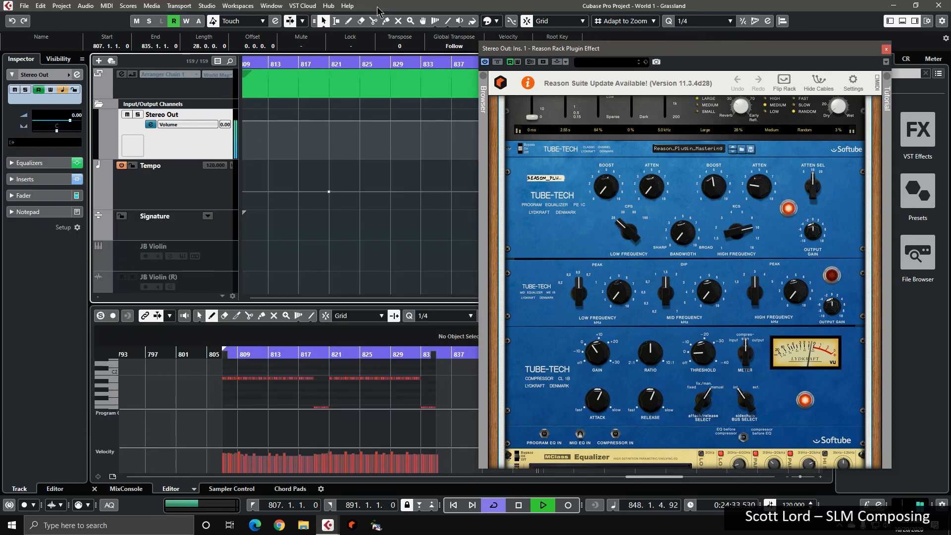
pyautogui.click(886, 49)
pyautogui.scroll(-15, 501, 243)
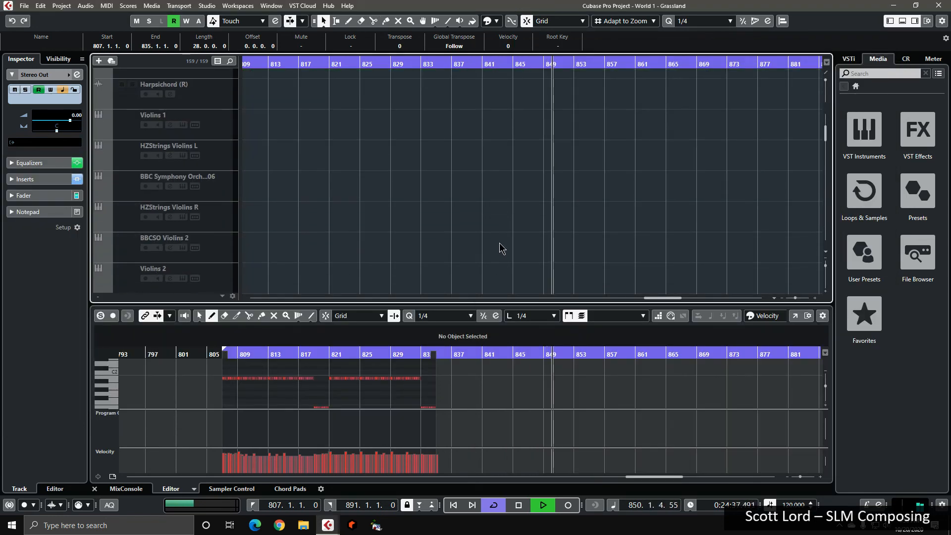
pyautogui.press('space')
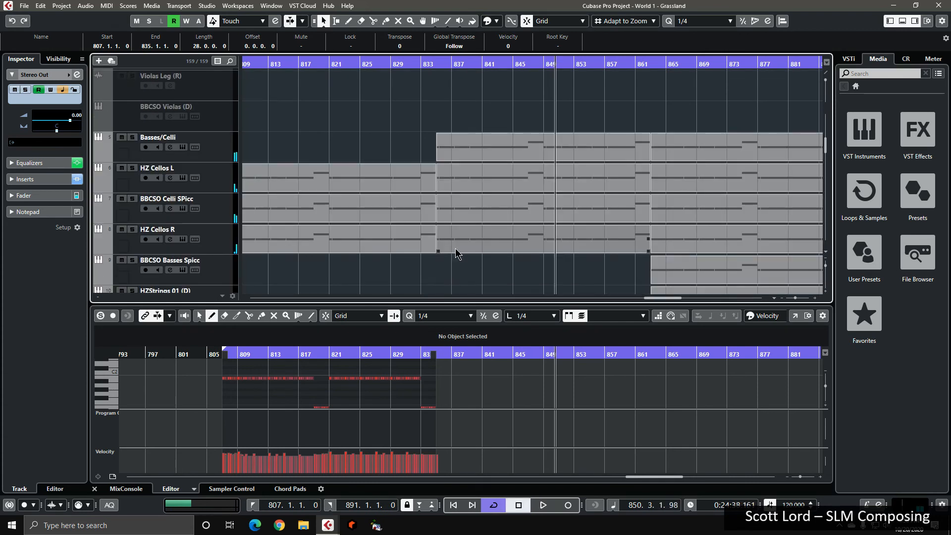
# Reopen the Stereo Out channel settings together with the Reason Rack Plugin insert.
pyautogui.scroll(15, 165, 167)
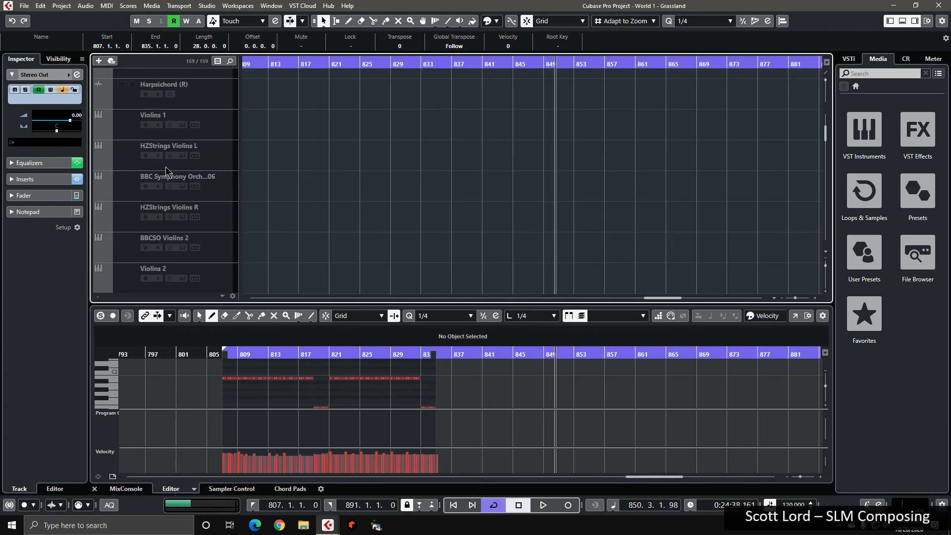
pyautogui.click(151, 125)
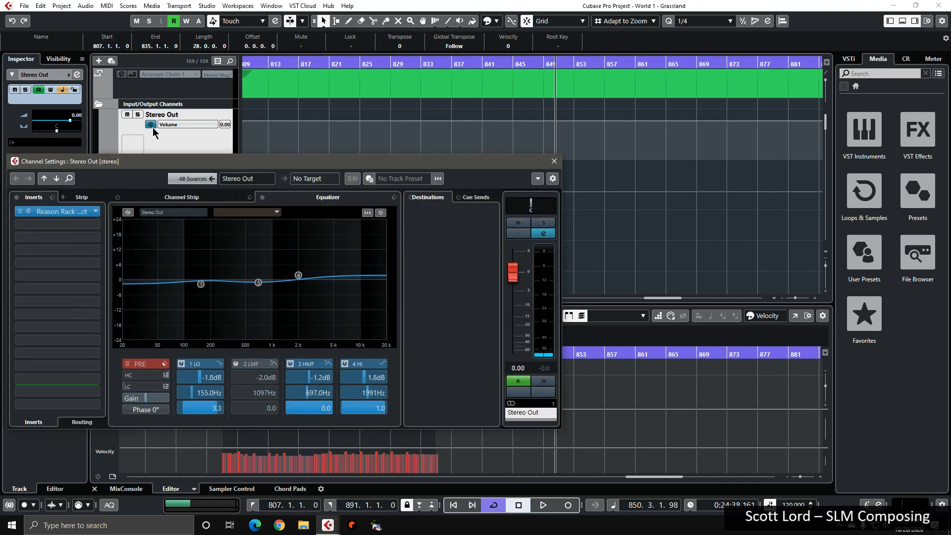
pyautogui.click(62, 211)
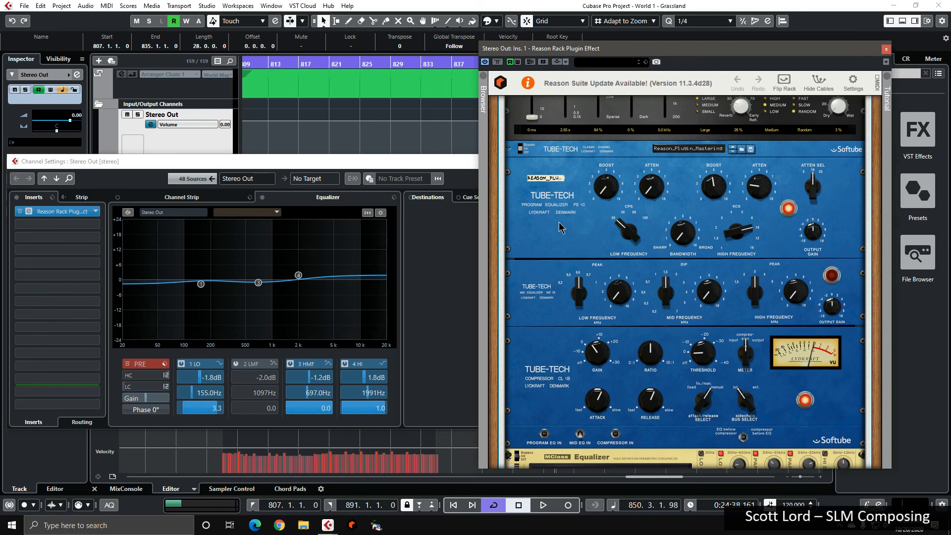
# Examine the Reason_Mastering combinator's device chain, from the TSAR-1 reverb through the Tube-Tech EQs and compressor to the MClass Equalizer.
pyautogui.scroll(4, 555, 247)
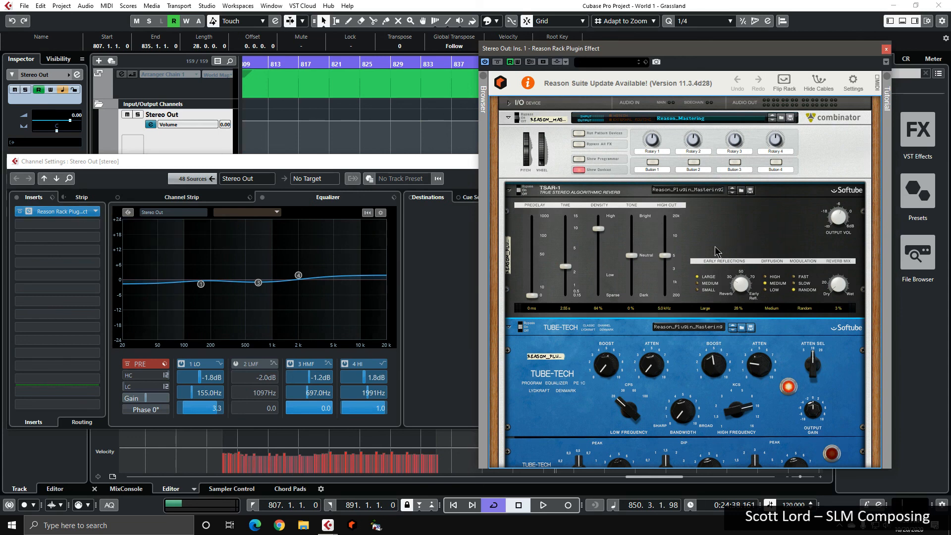
pyautogui.scroll(-6, 658, 253)
pyautogui.scroll(2, 554, 305)
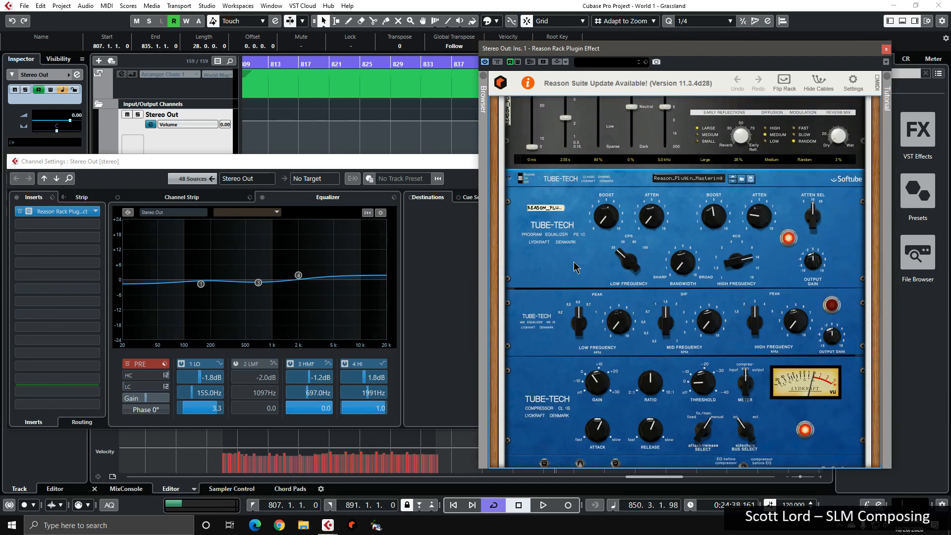
pyautogui.scroll(-2, 554, 305)
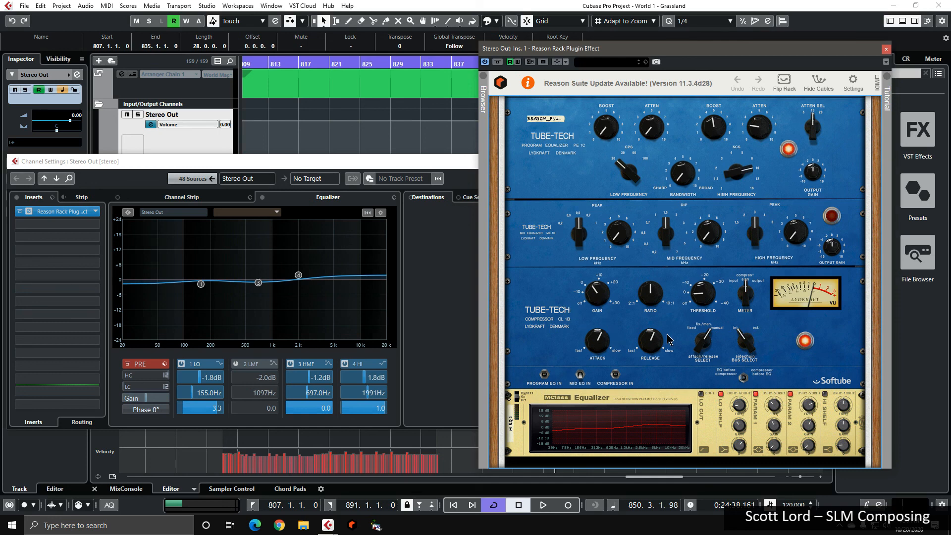
pyautogui.scroll(1, 552, 315)
pyautogui.scroll(2, 570, 250)
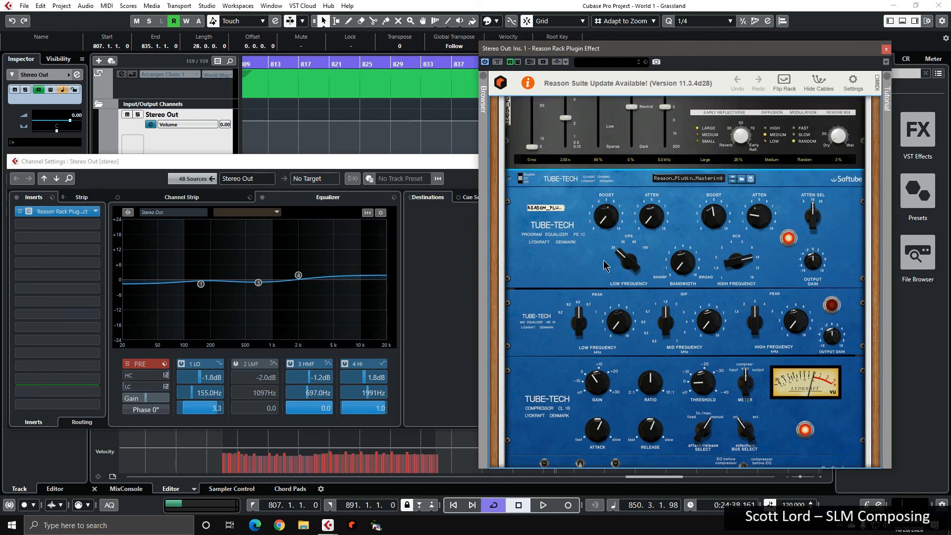
pyautogui.scroll(-5, 555, 353)
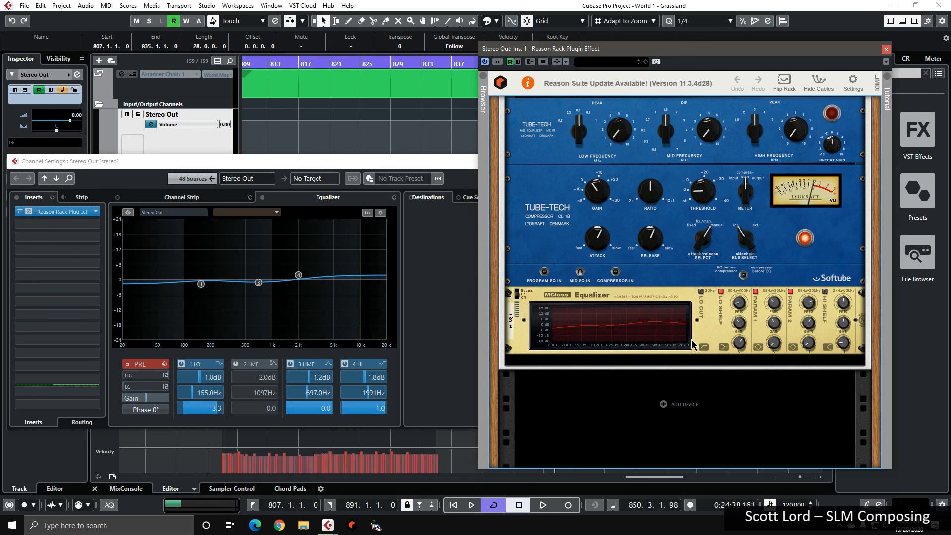
pyautogui.scroll(8, 692, 342)
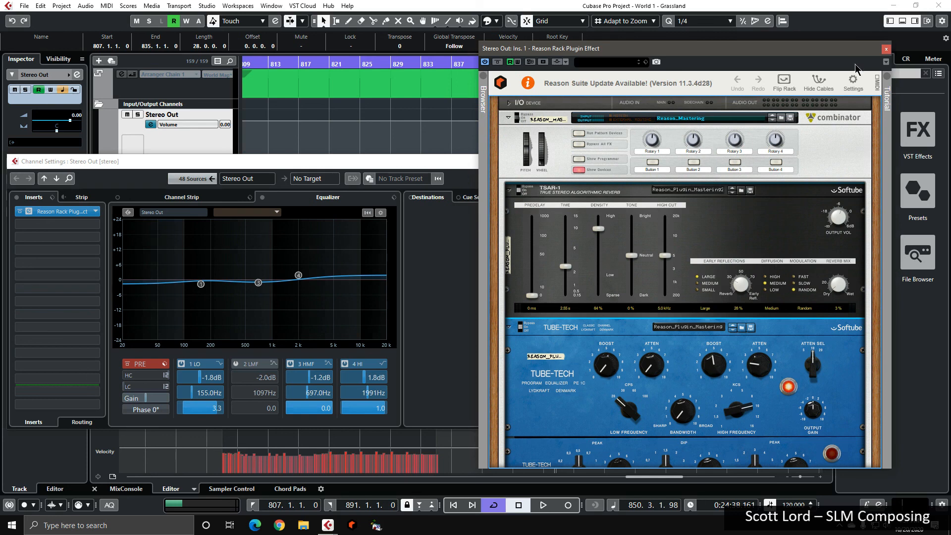
# Close the Reason Rack and Stereo Out channel settings, and return the playhead to bar 807.
pyautogui.click(886, 49)
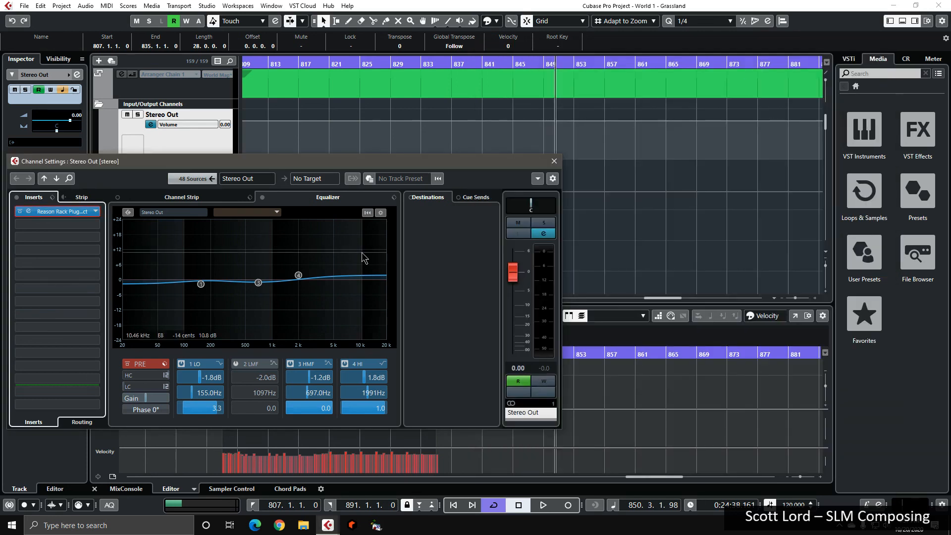
pyautogui.click(554, 161)
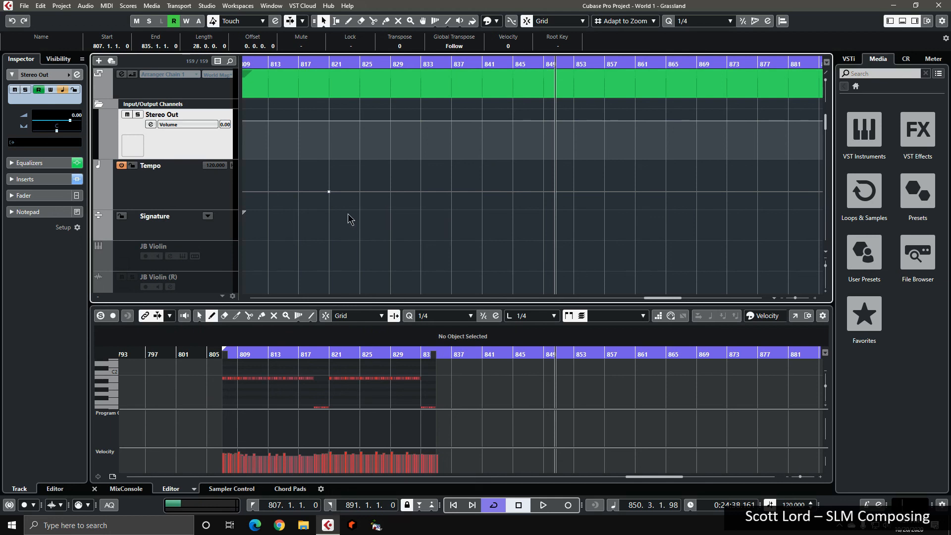
pyautogui.moveTo(256, 63); pyautogui.dragTo(386, 72)
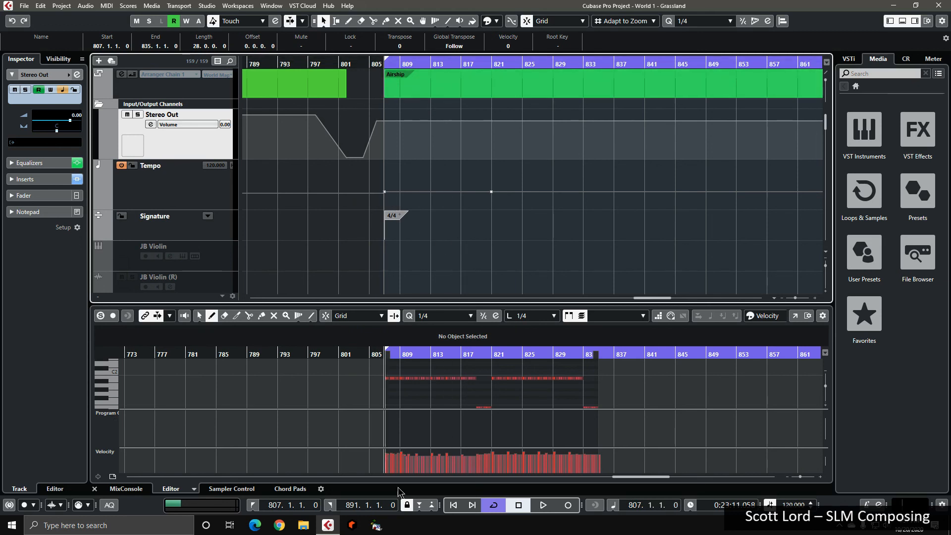
pyautogui.click(837, 526)
pyautogui.rightClick(820, 486)
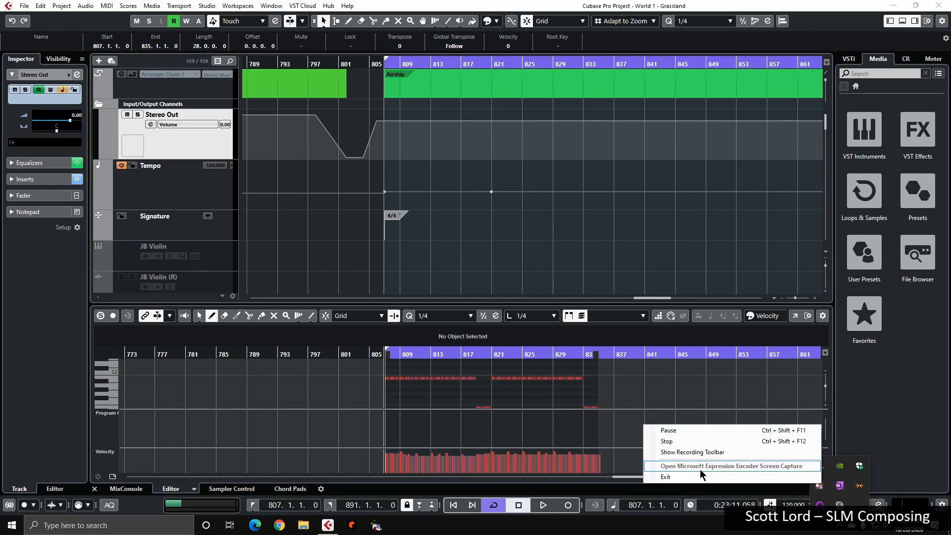